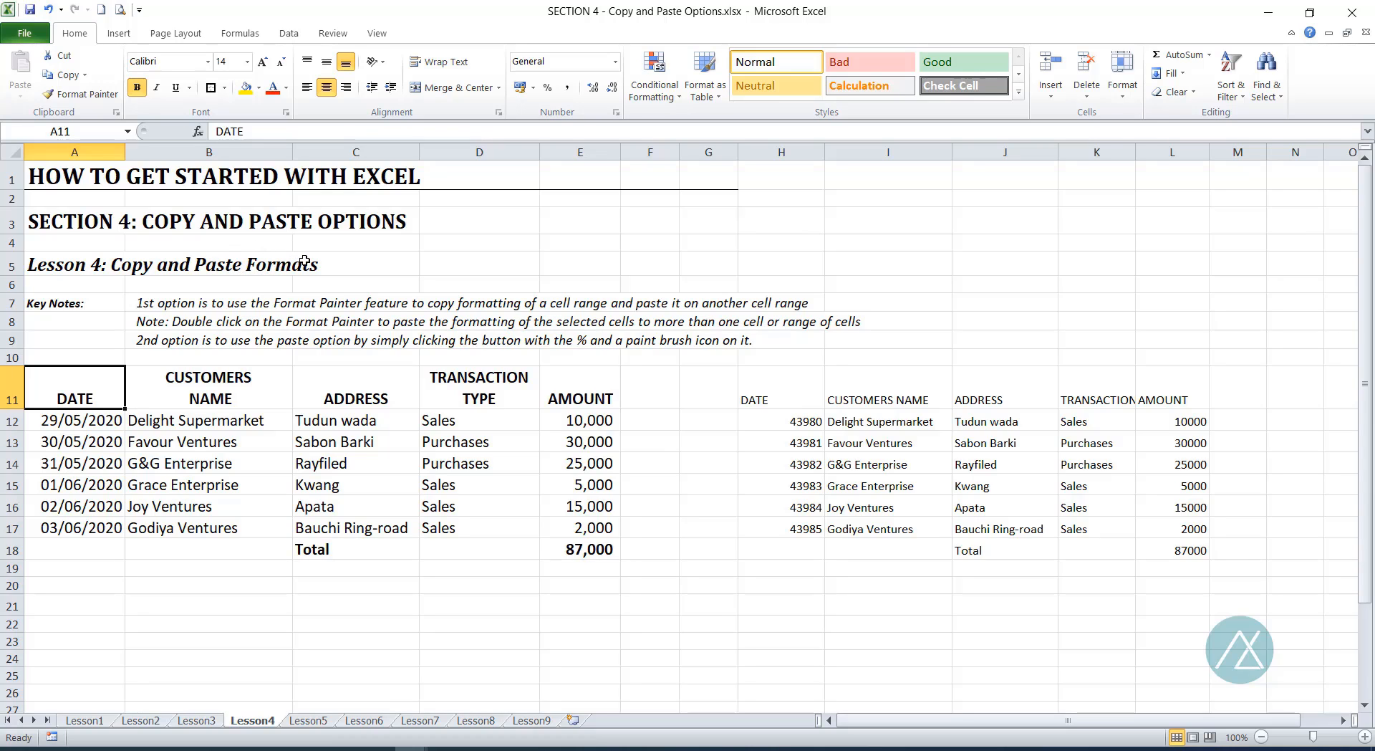
# Step: Inspect the Key Notes cell, then select the left table A11:E18 and right table H11:L18
pyautogui.click(108, 302)
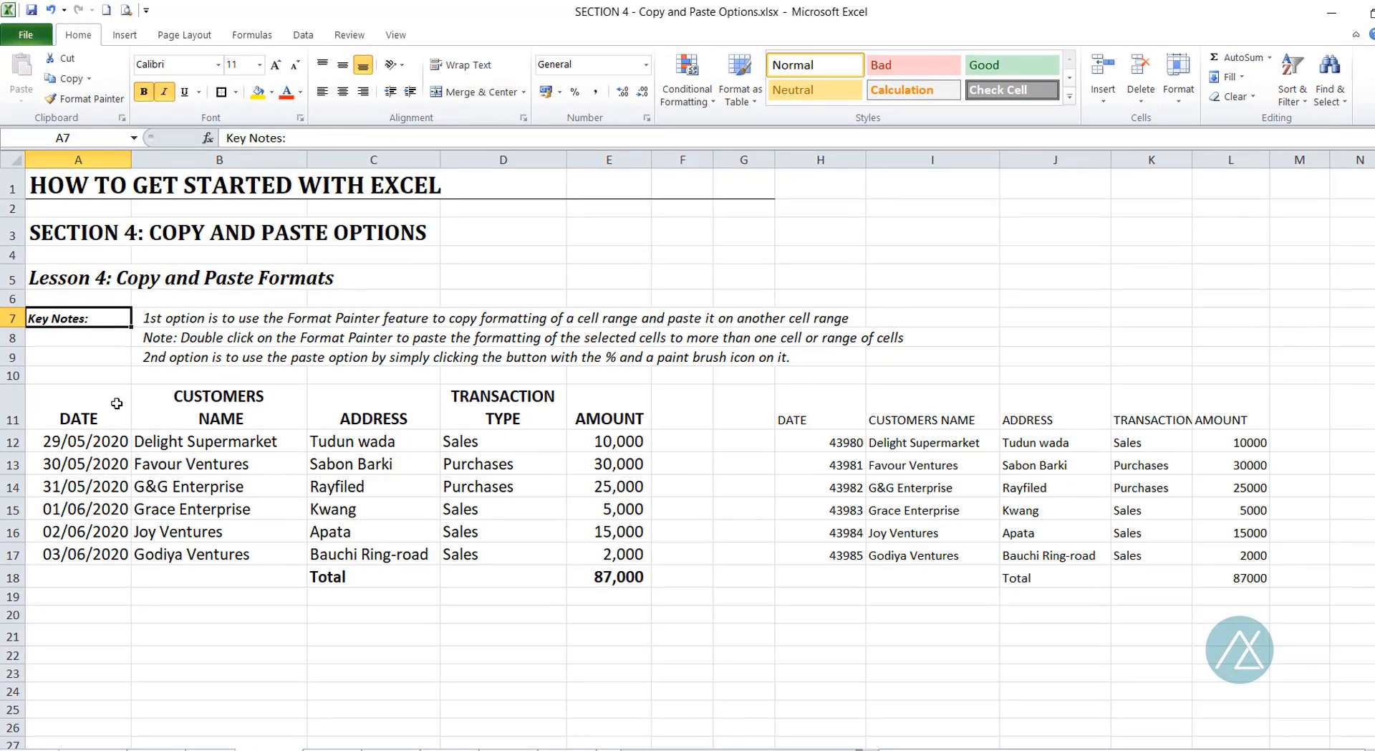
pyautogui.click(97, 407)
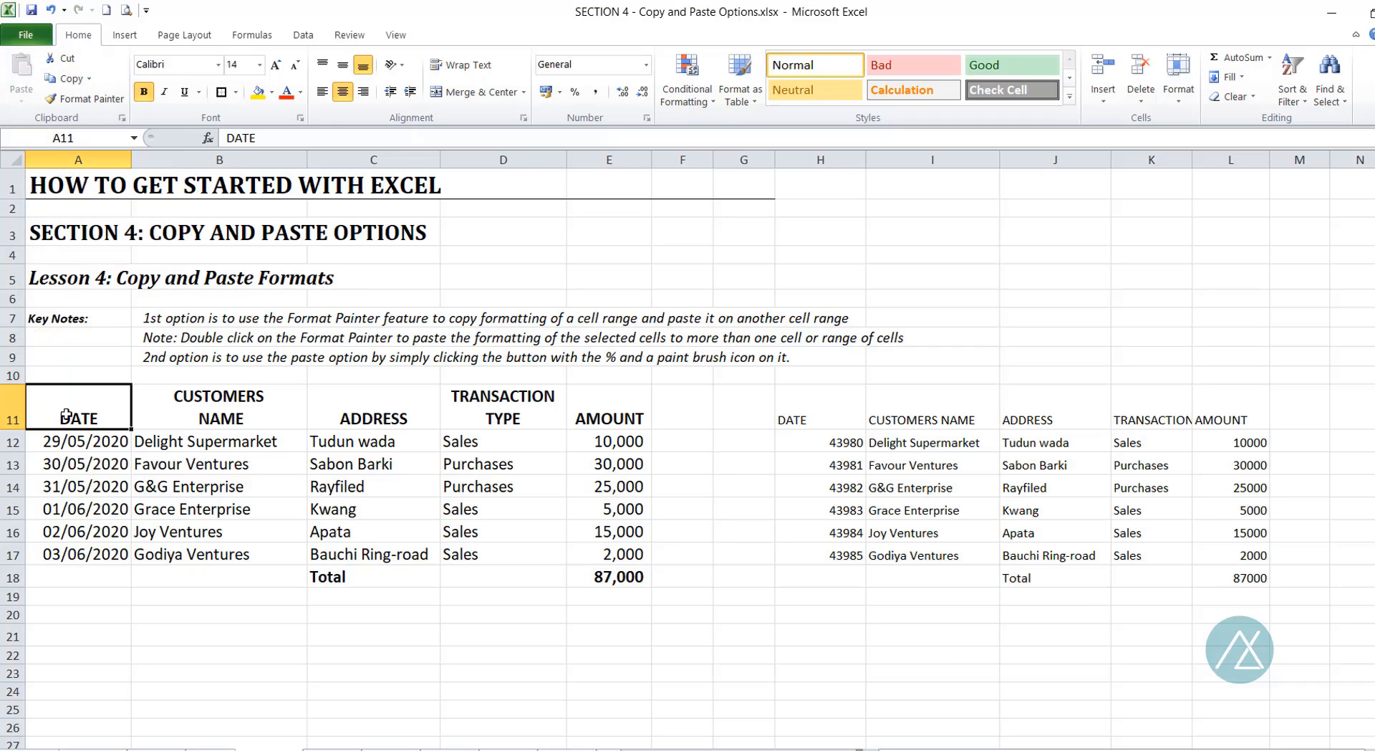
pyautogui.moveTo(65, 415); pyautogui.dragTo(603, 575)
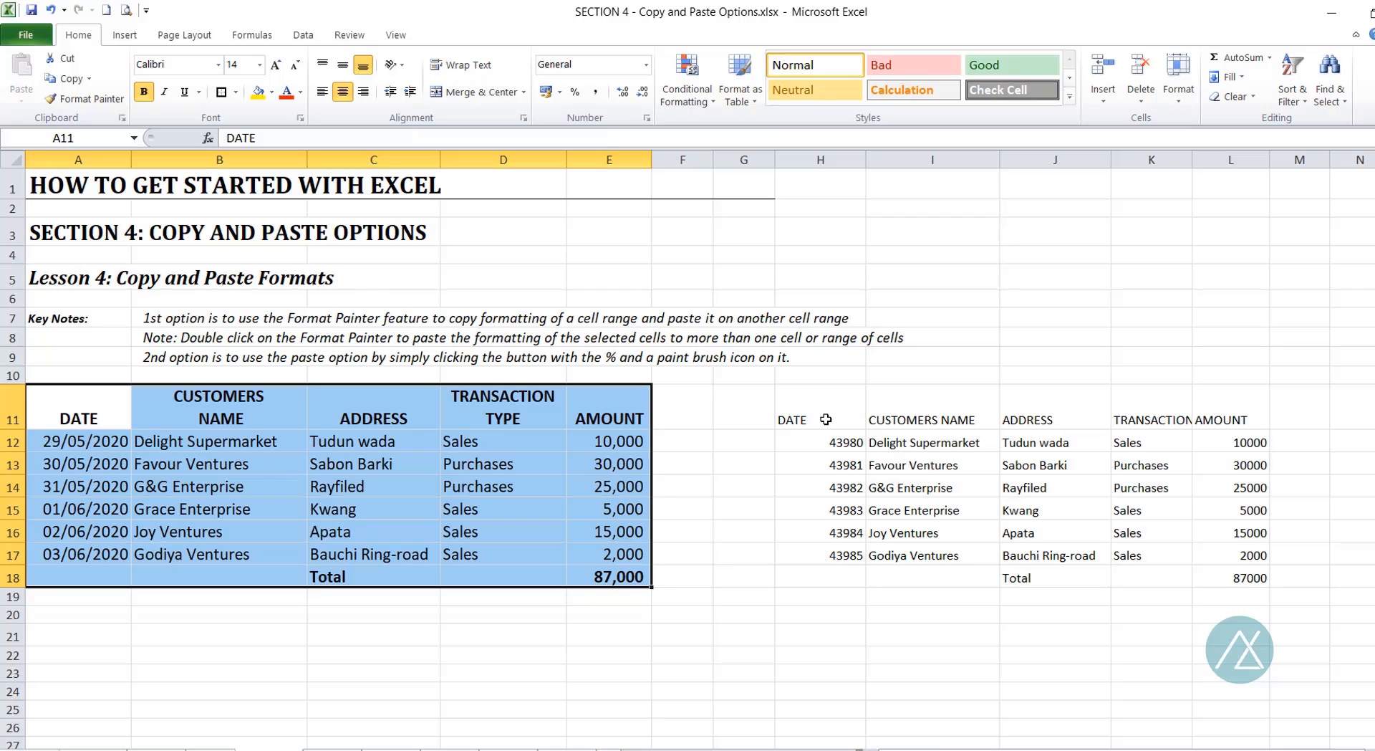
pyautogui.moveTo(826, 419); pyautogui.dragTo(1211, 581)
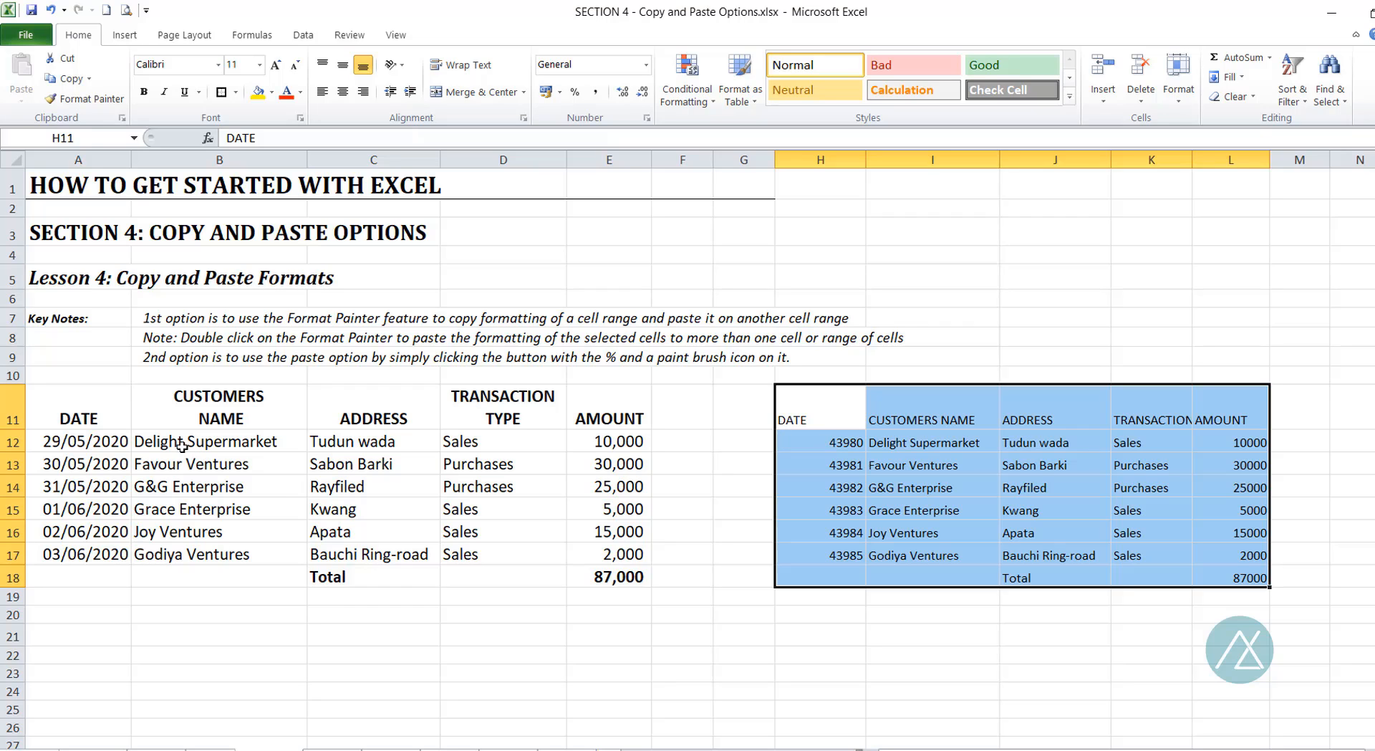
# Step: Copy A11's DATE header formatting onto H11 with Format Painter and compare both headers
pyautogui.click(98, 418)
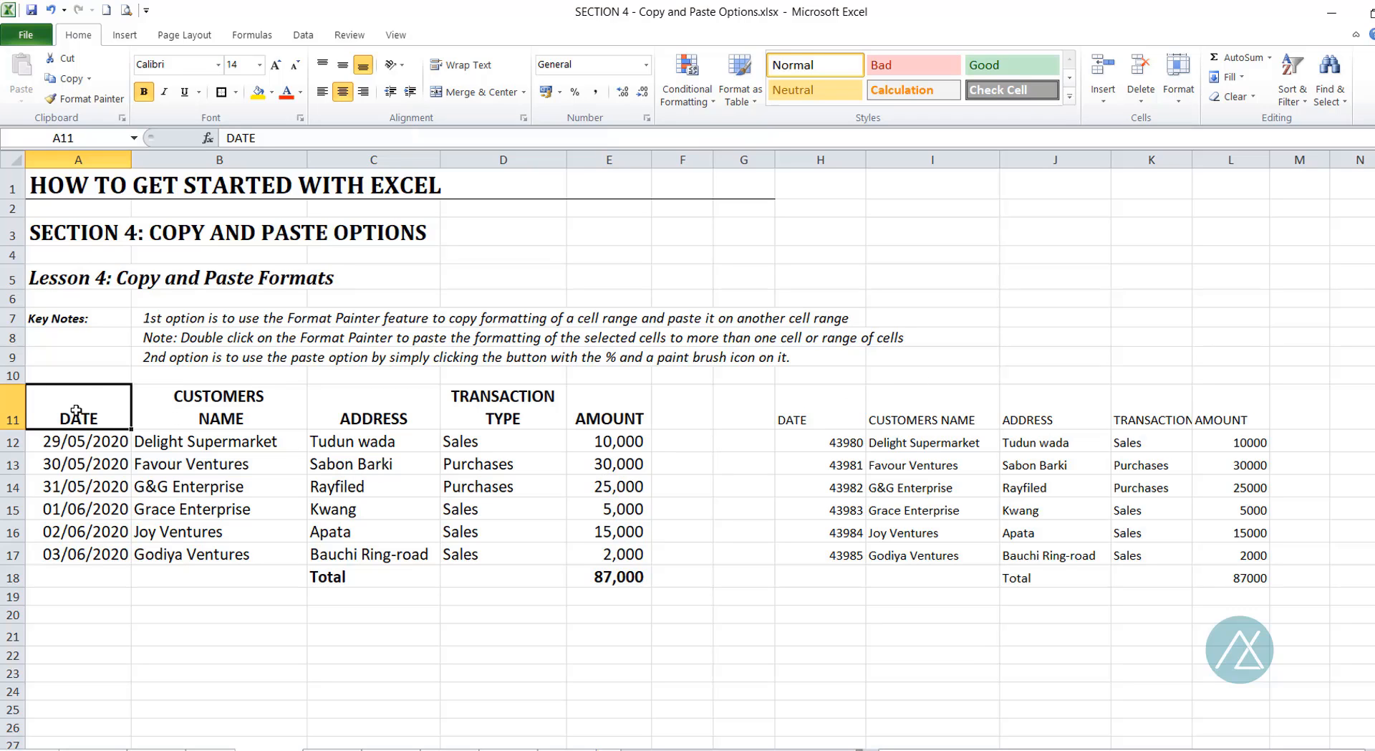
pyautogui.click(81, 104)
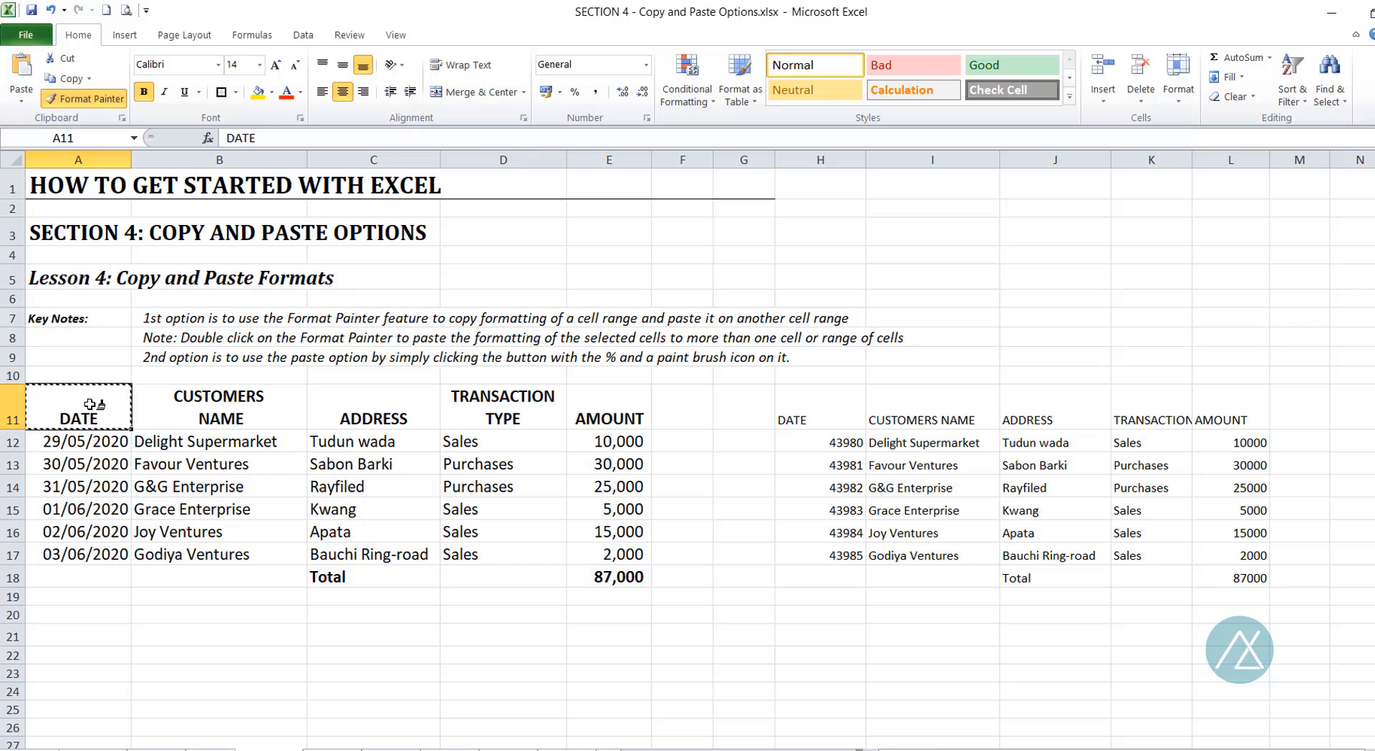
pyautogui.click(810, 406)
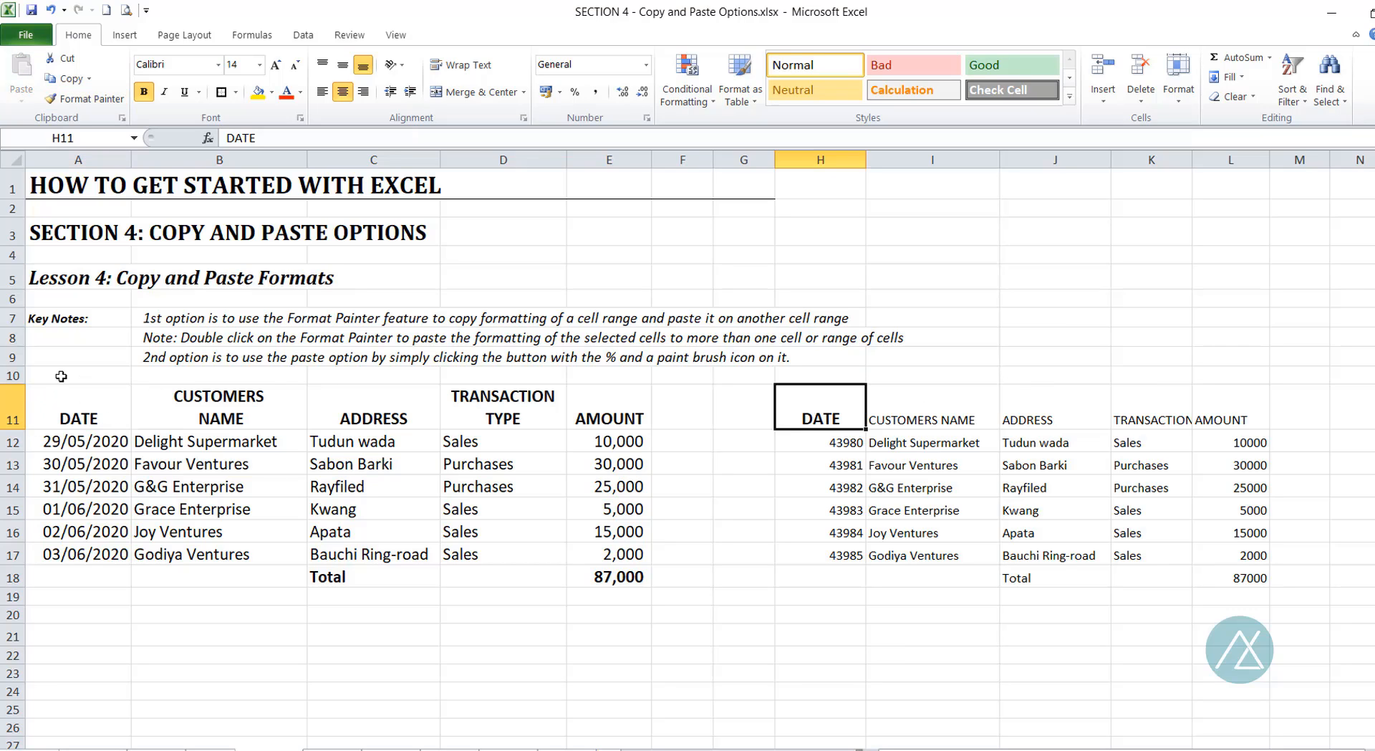
pyautogui.click(94, 418)
pyautogui.click(839, 417)
# Step: Paint the B11:E11 header formatting onto I11:L11
pyautogui.moveTo(234, 407)
pyautogui.mouseDown()
pyautogui.moveTo(542, 446)
pyautogui.moveTo(596, 403)
pyautogui.mouseUp()
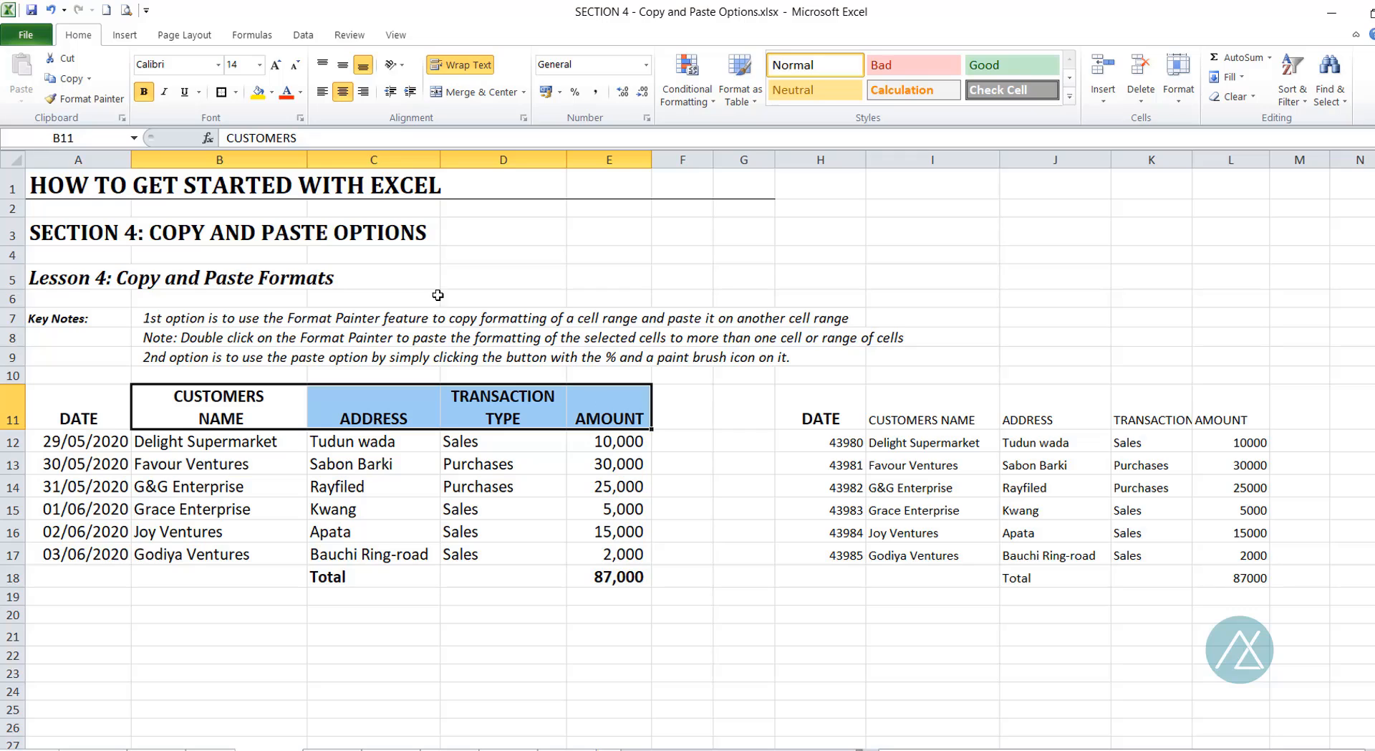
pyautogui.click(78, 102)
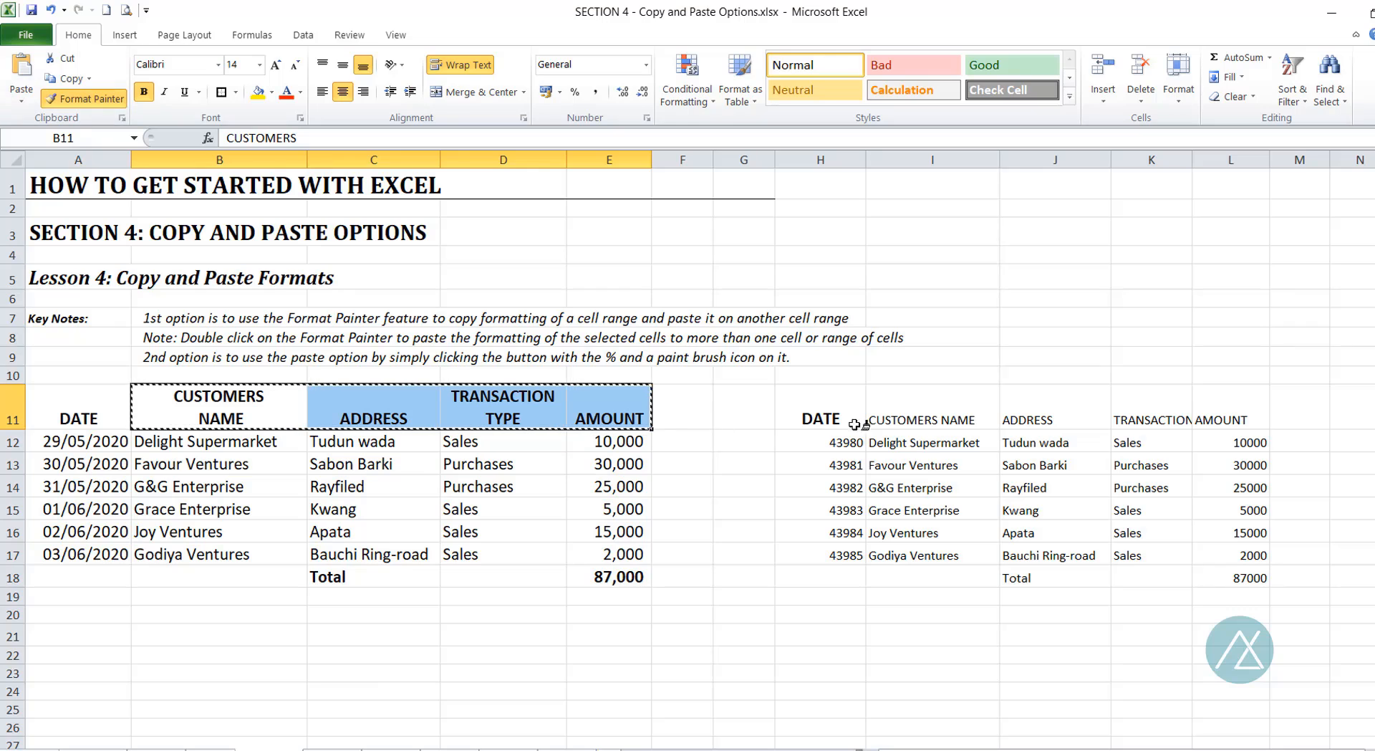
pyautogui.click(906, 413)
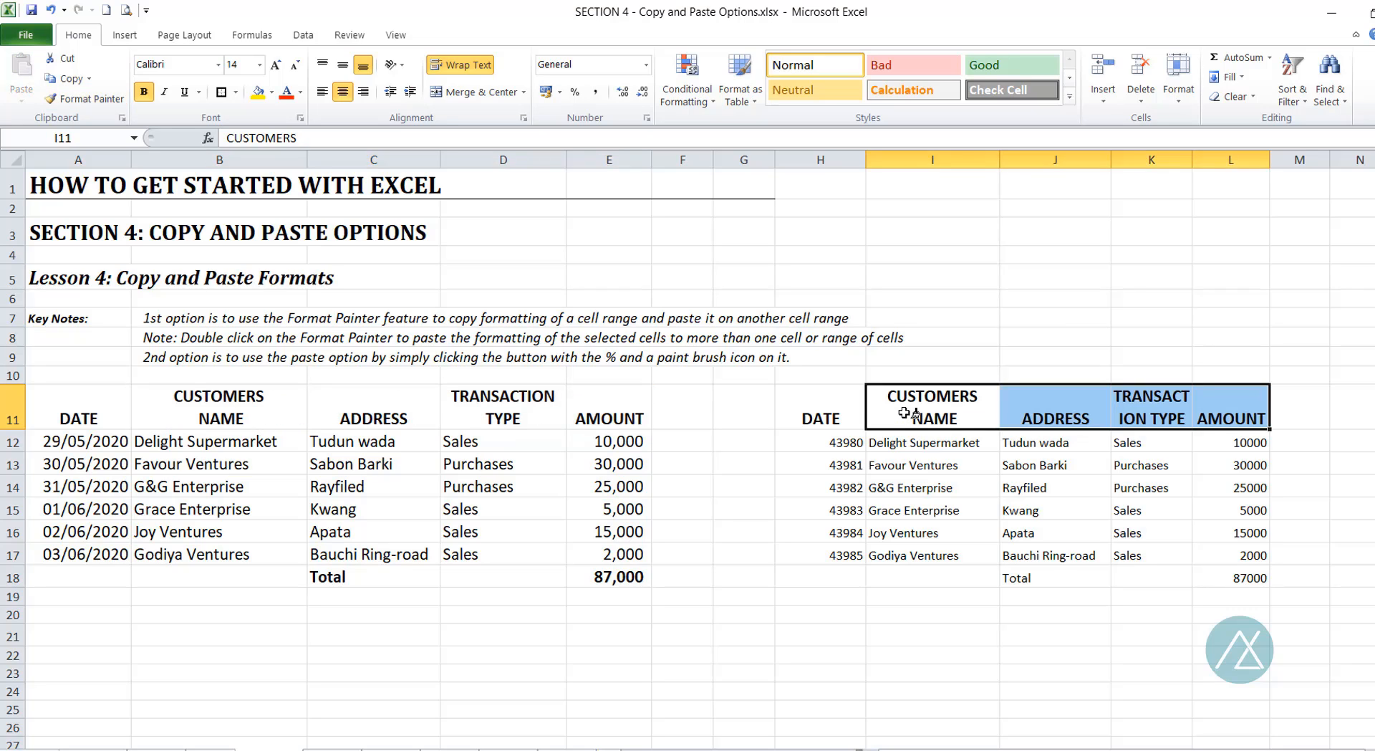
# Step: Compare the CUSTOMERS NAME, ADDRESS, TRANSACTION TYPE and AMOUNT headers in both tables
pyautogui.click(231, 399)
pyautogui.click(365, 414)
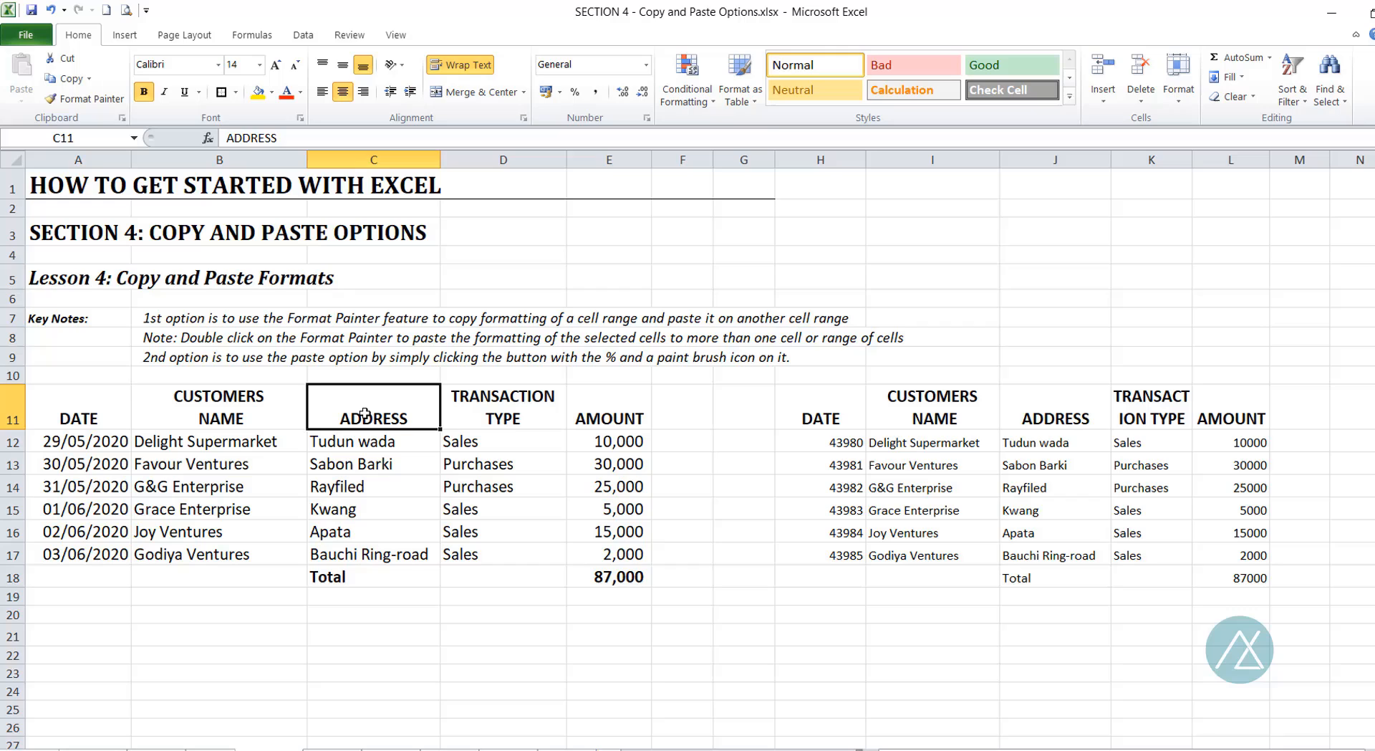
pyautogui.click(972, 406)
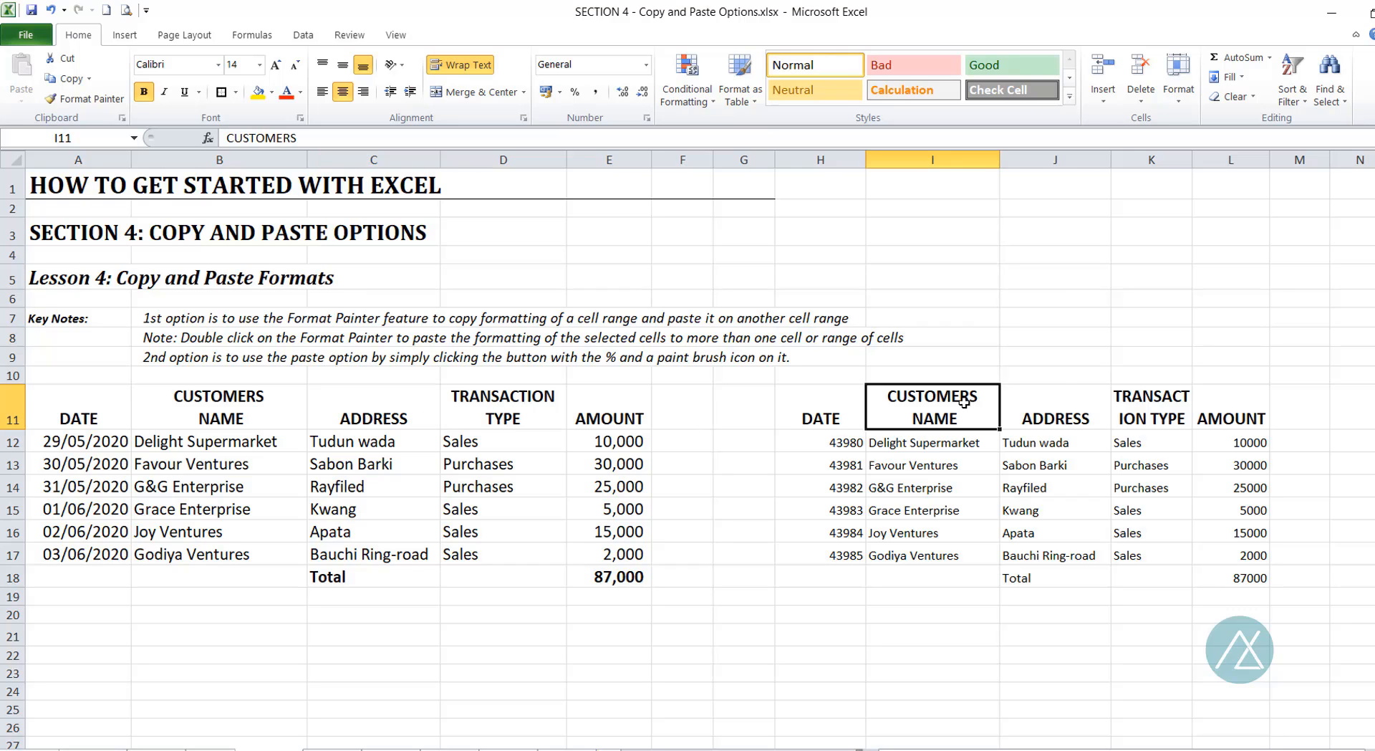
pyautogui.click(1060, 410)
pyautogui.click(1134, 401)
pyautogui.click(1229, 405)
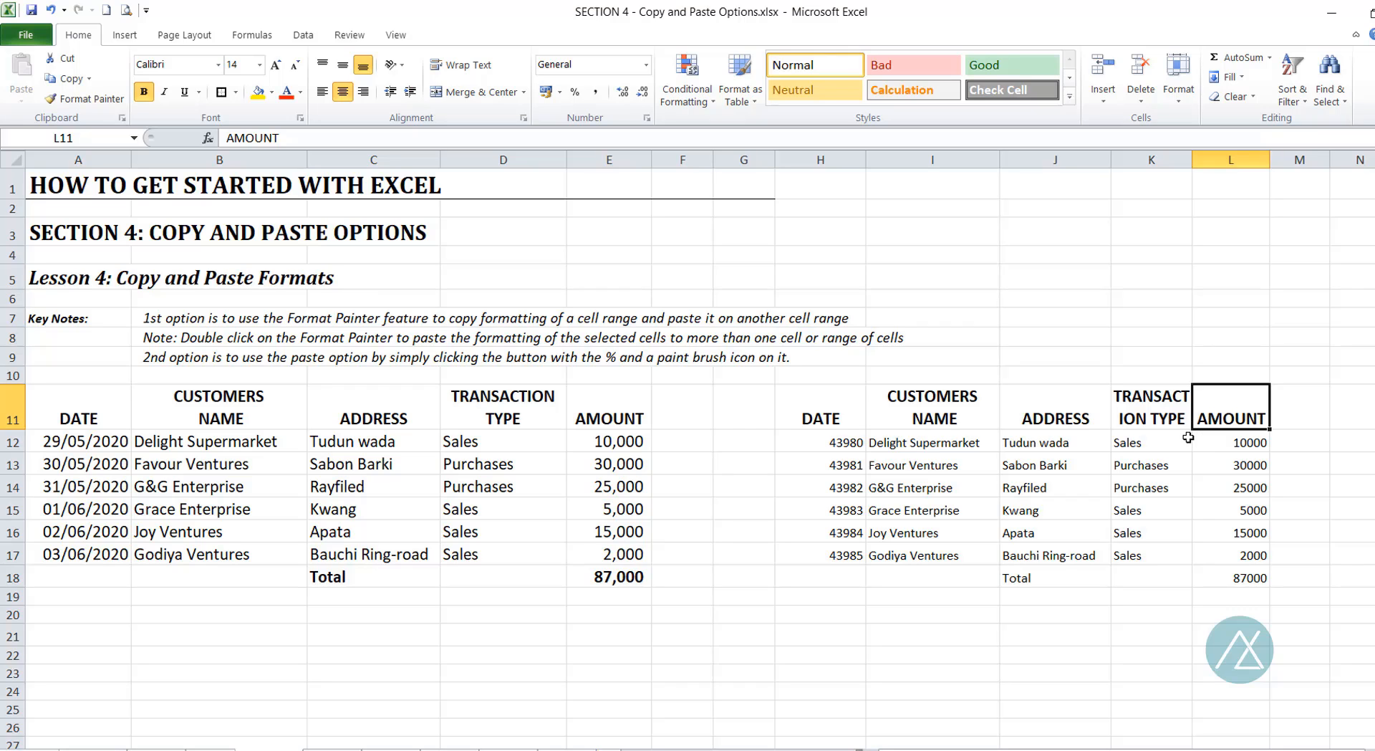
# Step: Apply A12's dd/mm/yyyy date format to H12:H17 so dates show 29/05/2020 onward
pyautogui.click(89, 440)
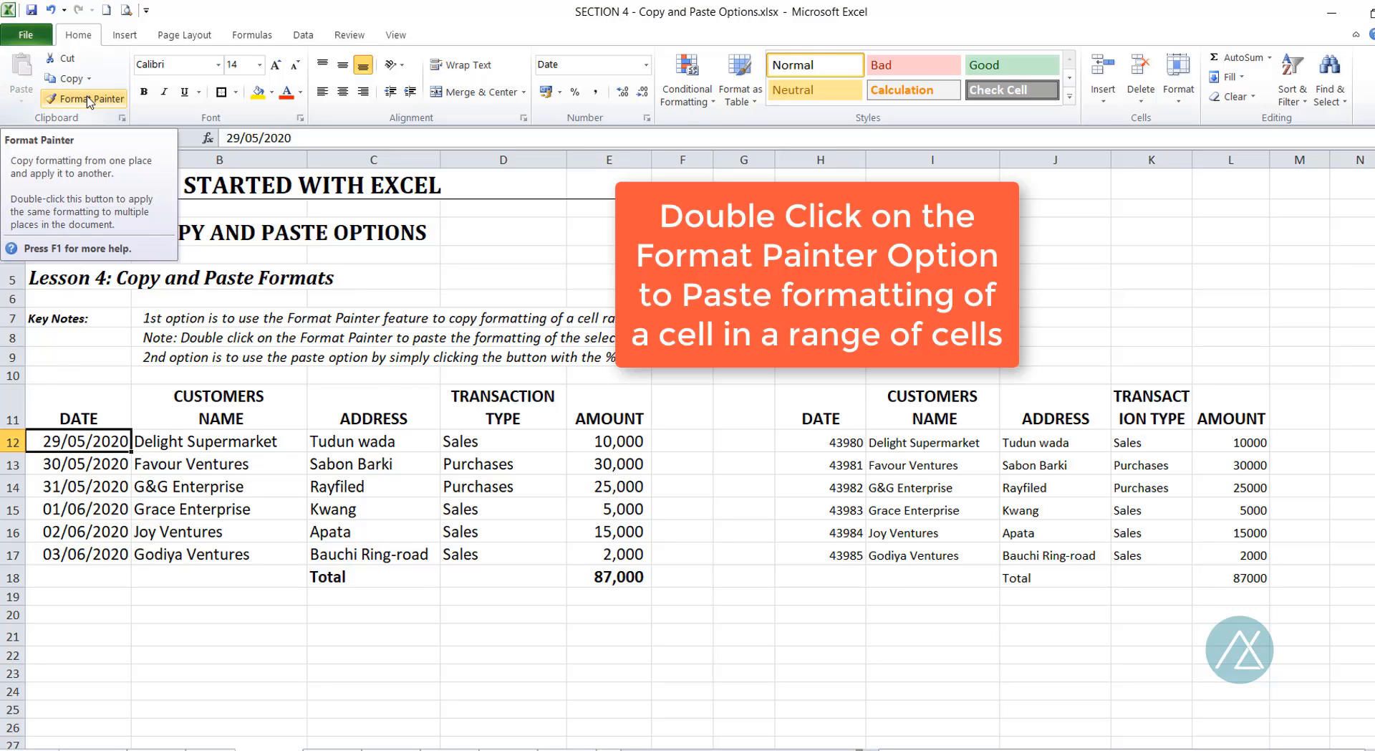
pyautogui.doubleClick(89, 99)
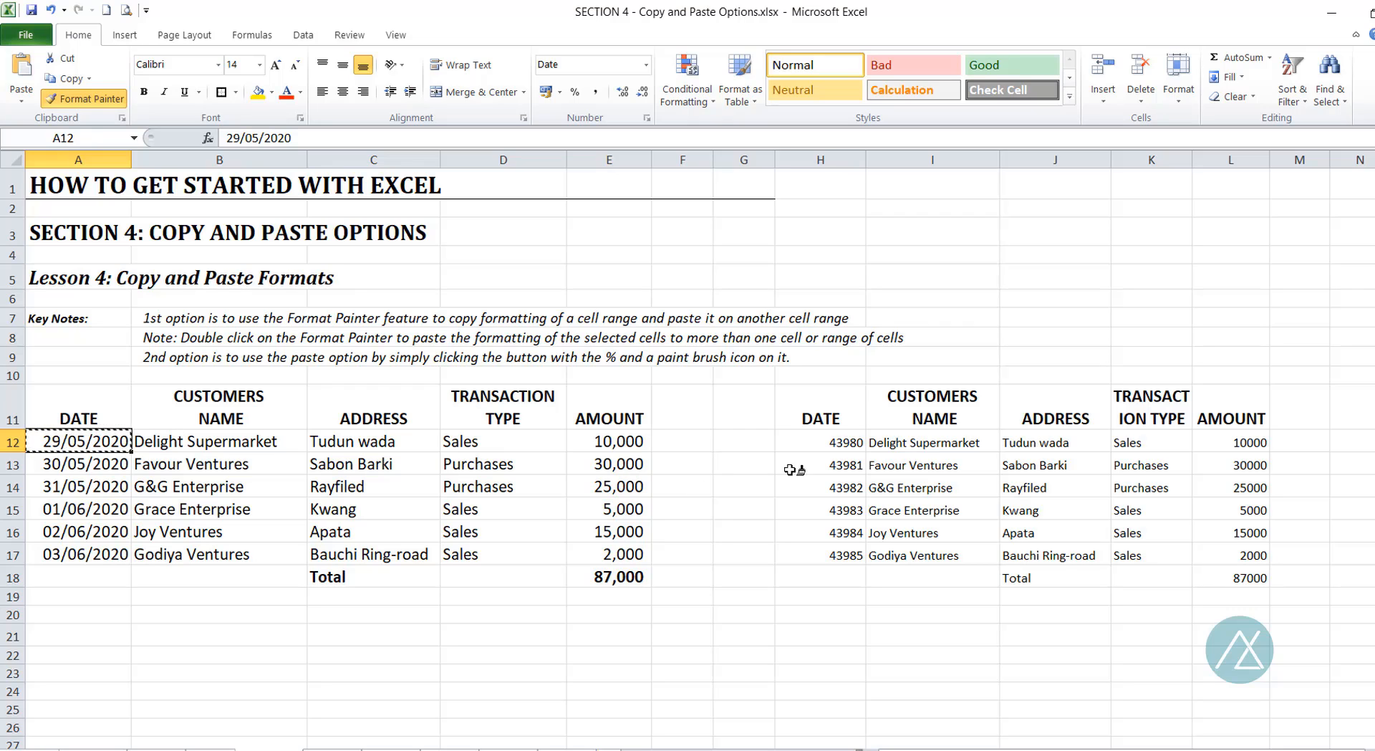
pyautogui.moveTo(830, 444); pyautogui.dragTo(819, 552)
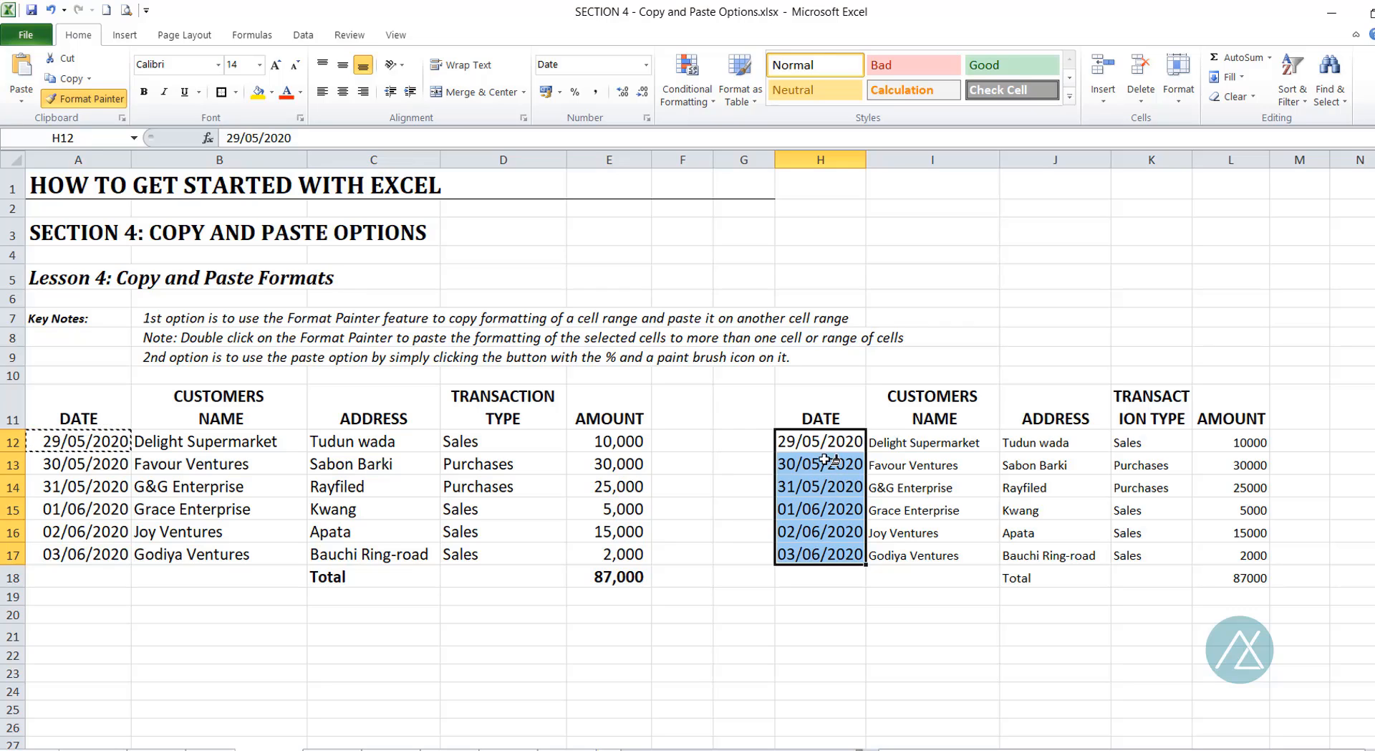
pyautogui.click(806, 436)
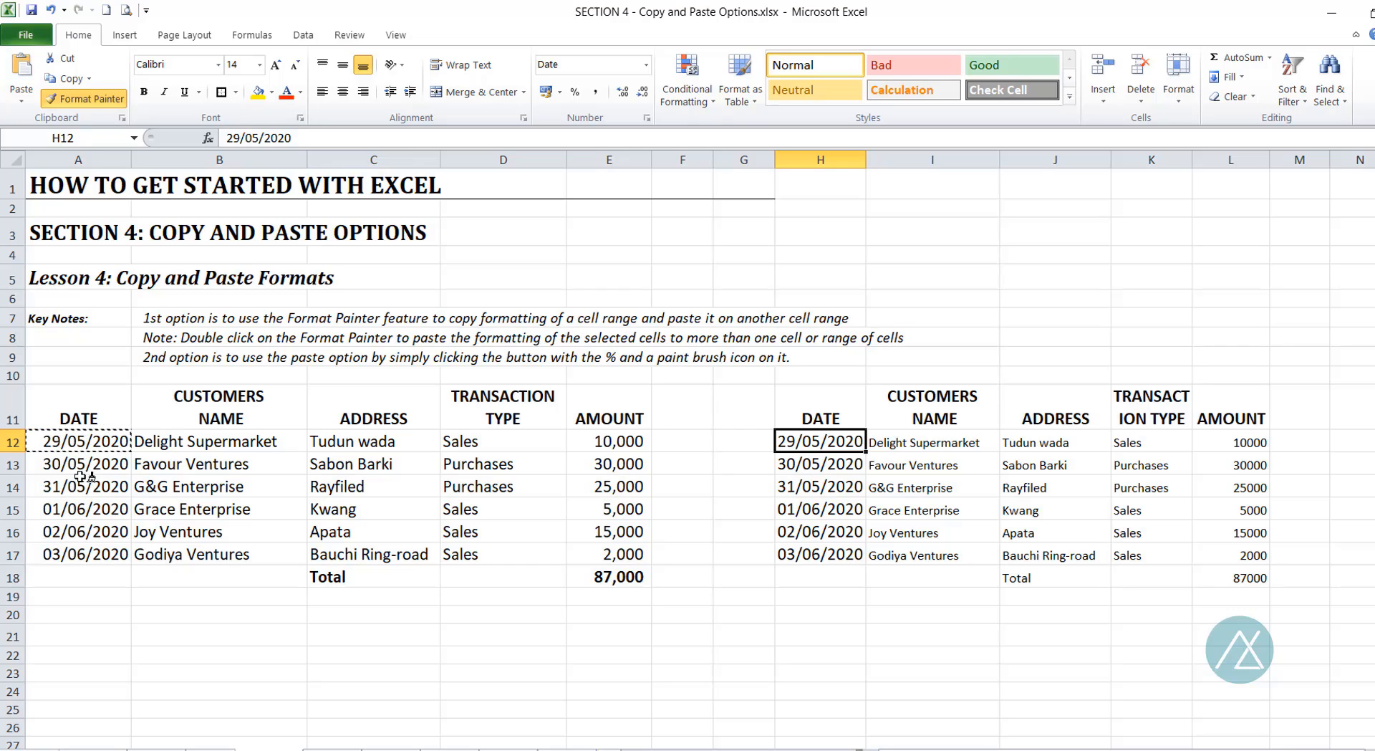
pyautogui.click(91, 100)
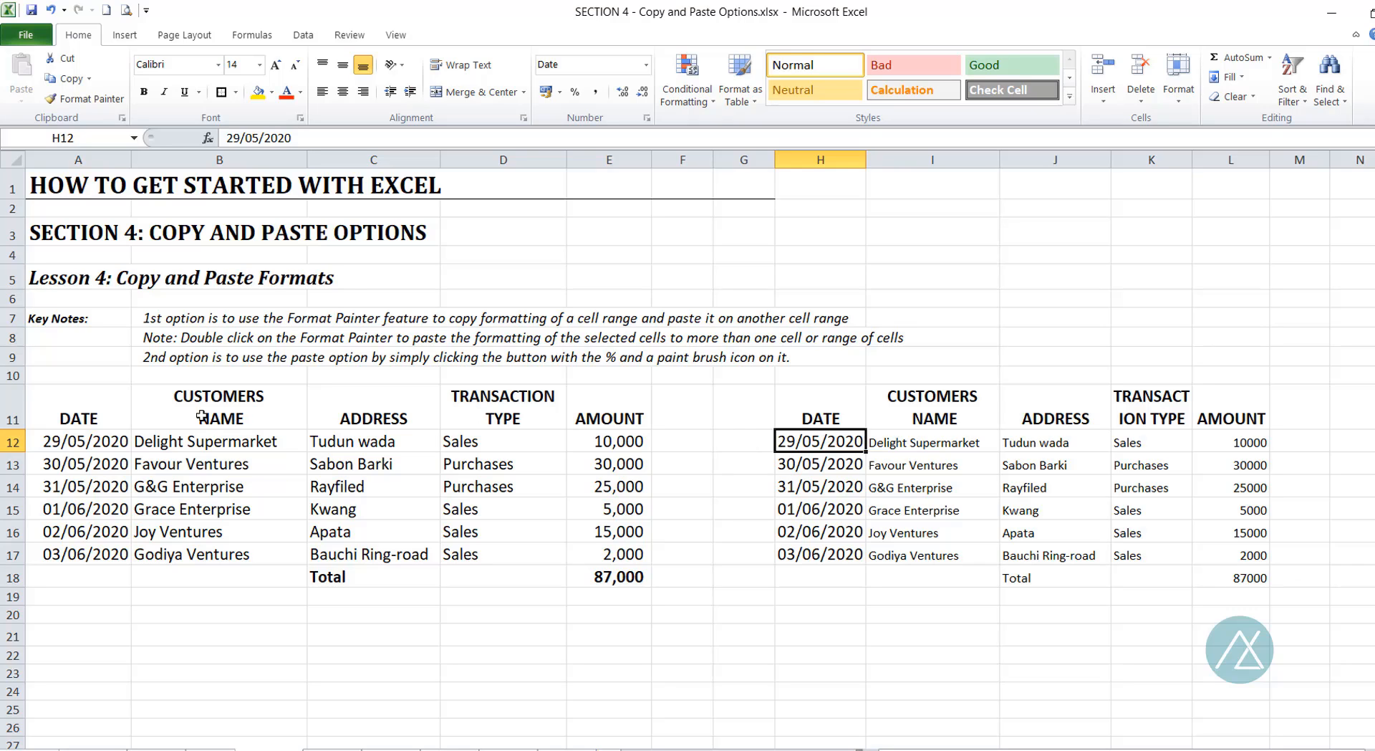
pyautogui.click(91, 415)
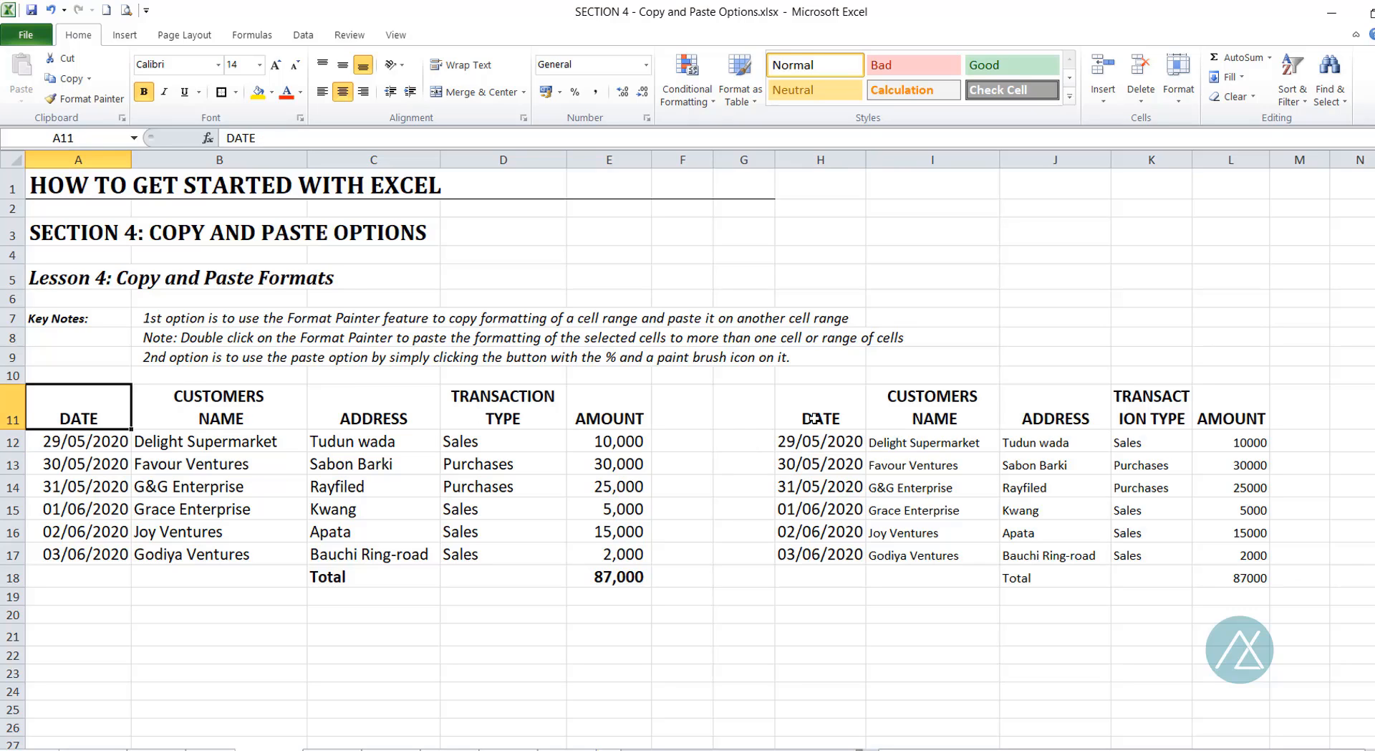
pyautogui.click(785, 411)
pyautogui.moveTo(262, 412); pyautogui.dragTo(591, 418)
pyautogui.moveTo(931, 406); pyautogui.dragTo(1195, 403)
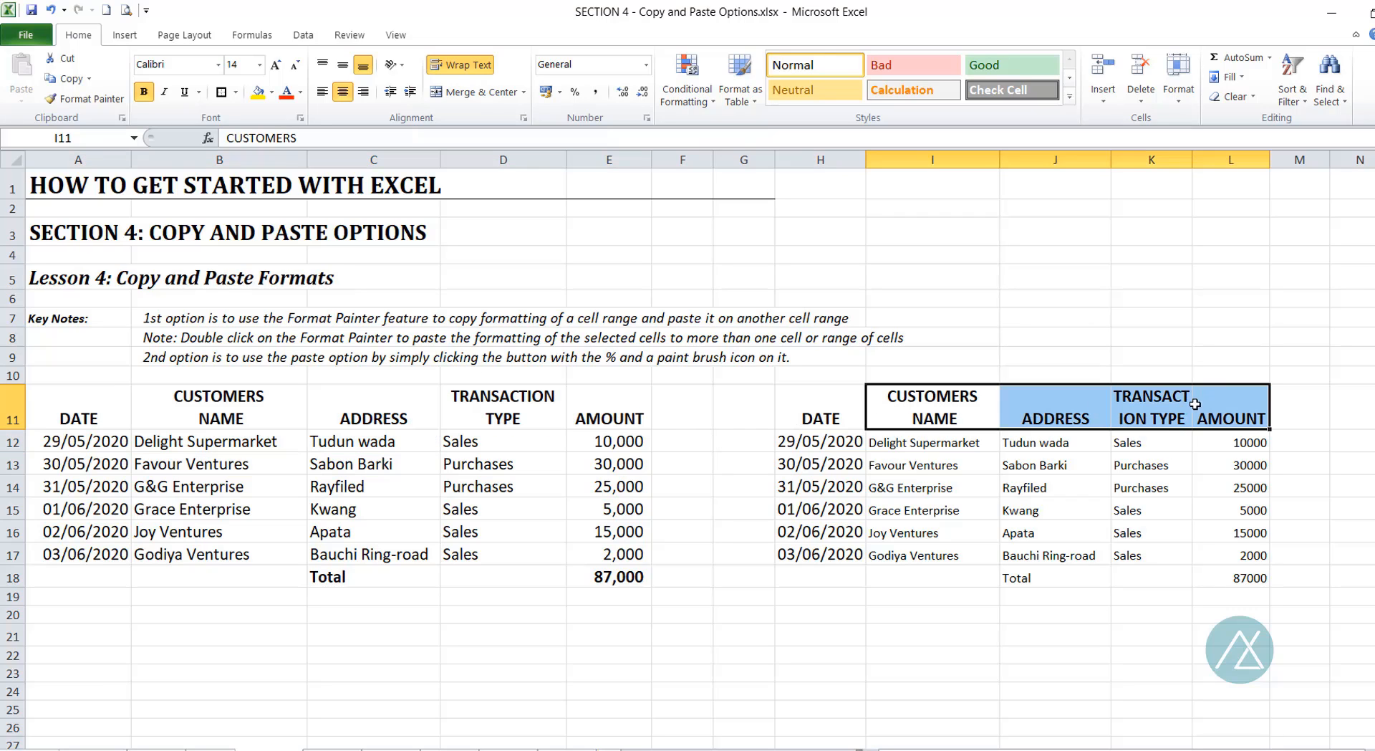
pyautogui.click(90, 443)
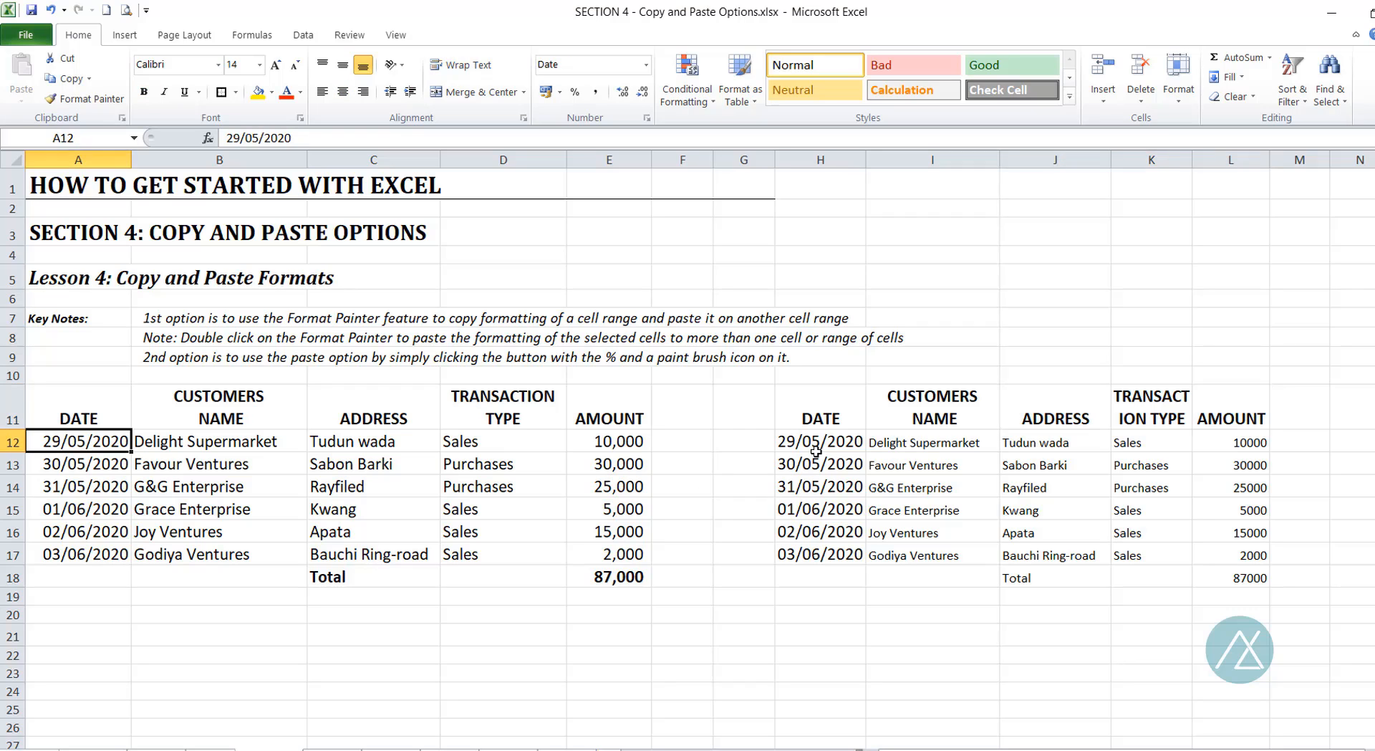
pyautogui.moveTo(823, 432); pyautogui.dragTo(821, 553)
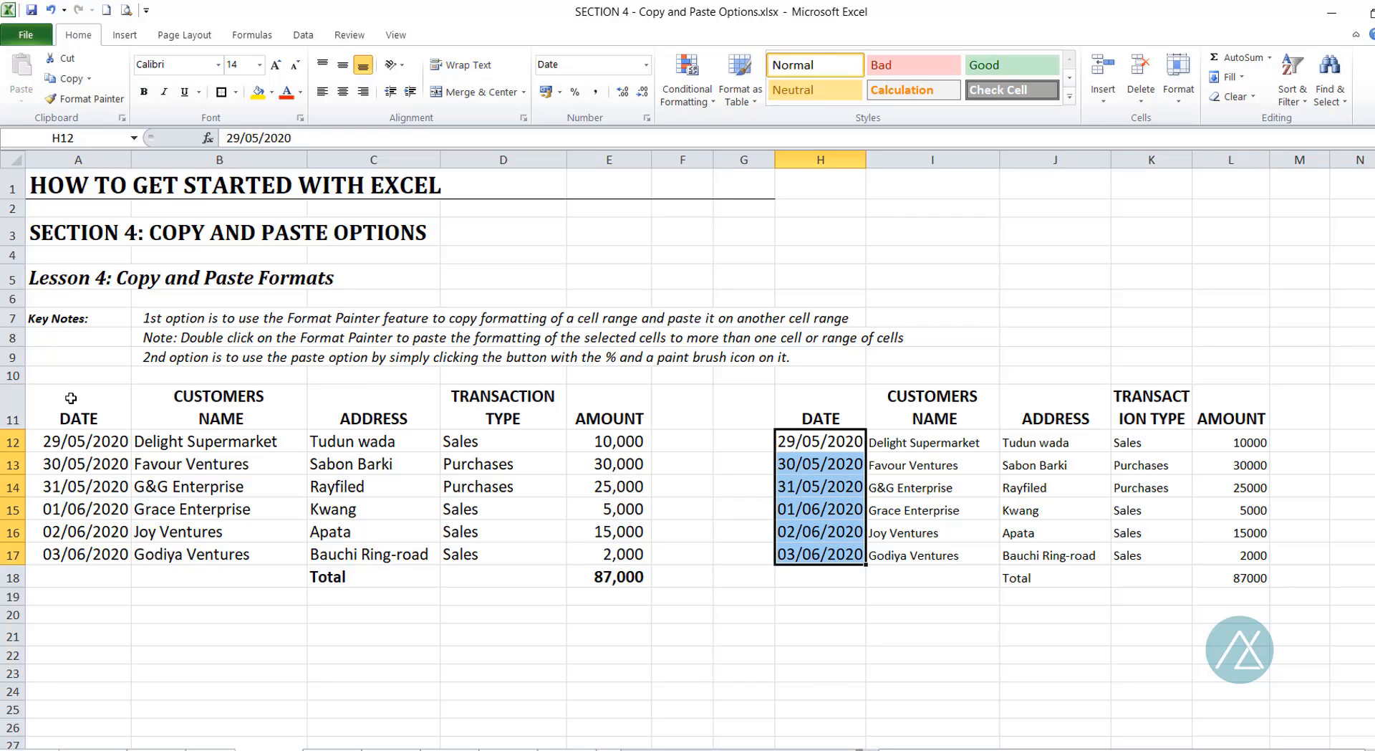
pyautogui.click(84, 439)
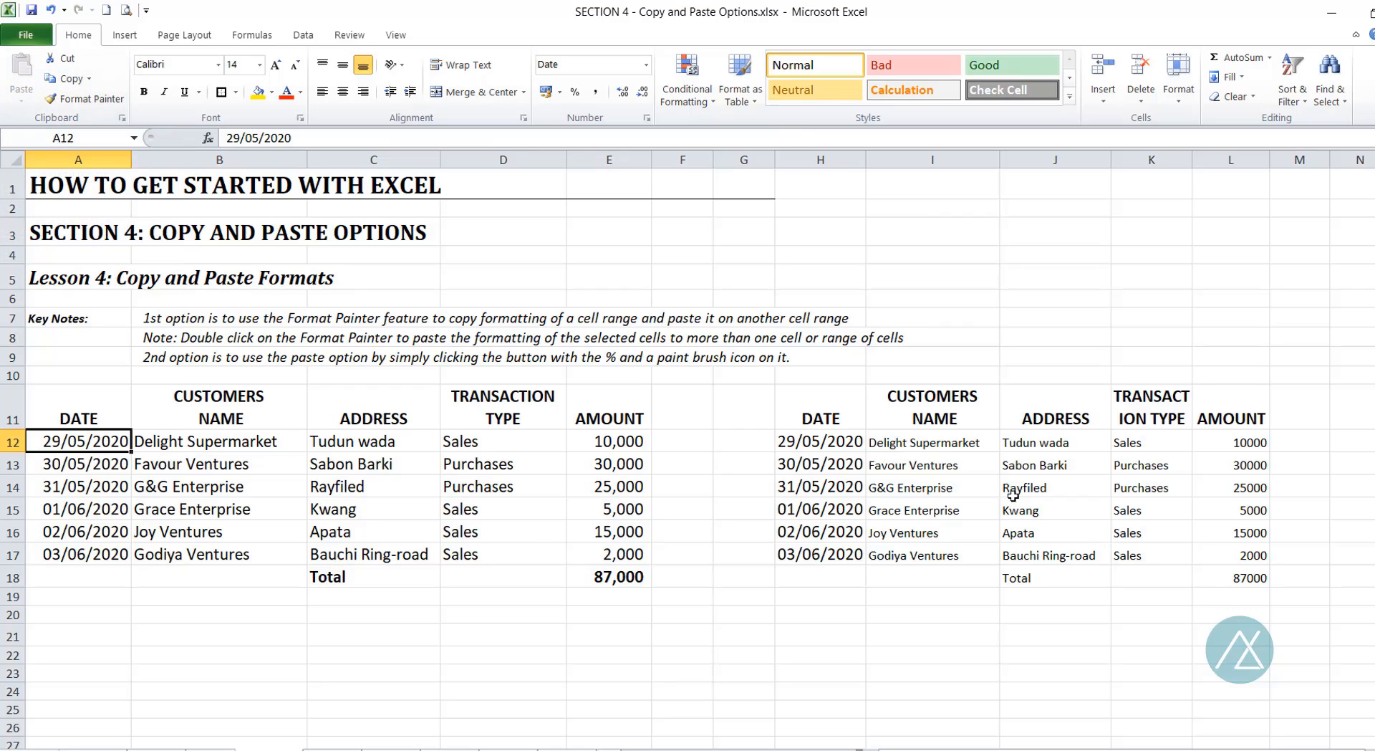
pyautogui.moveTo(828, 414); pyautogui.dragTo(1239, 571)
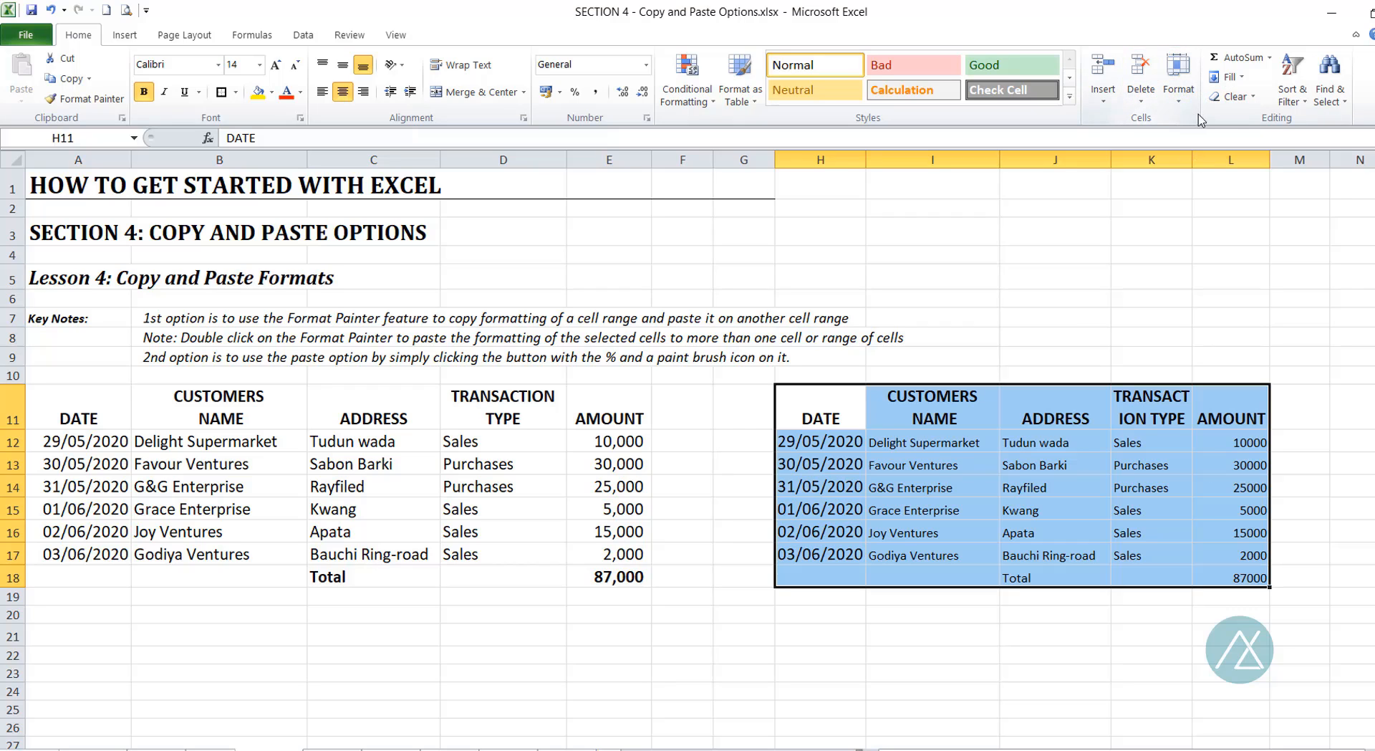
# Step: Clear all formats from H11:L18, then select the left table A11:E18
pyautogui.click(1253, 98)
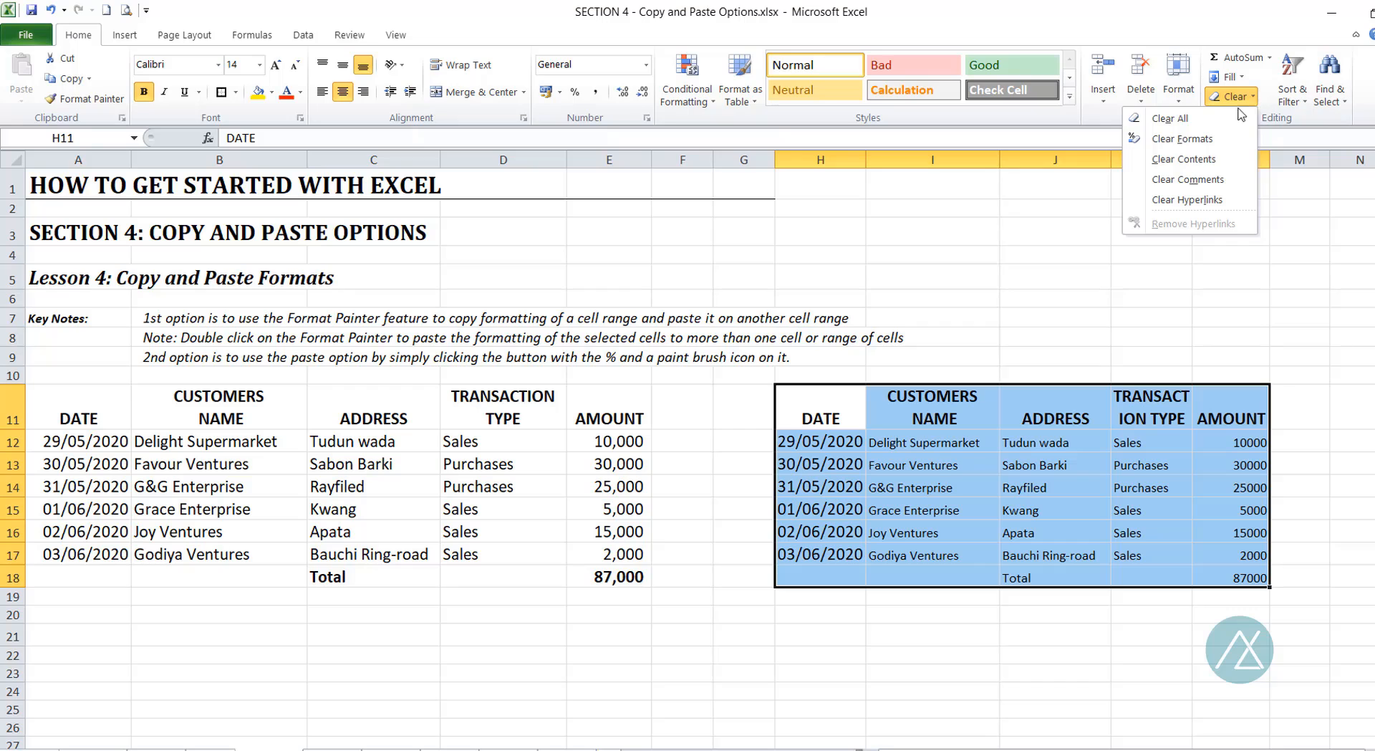
pyautogui.click(1202, 143)
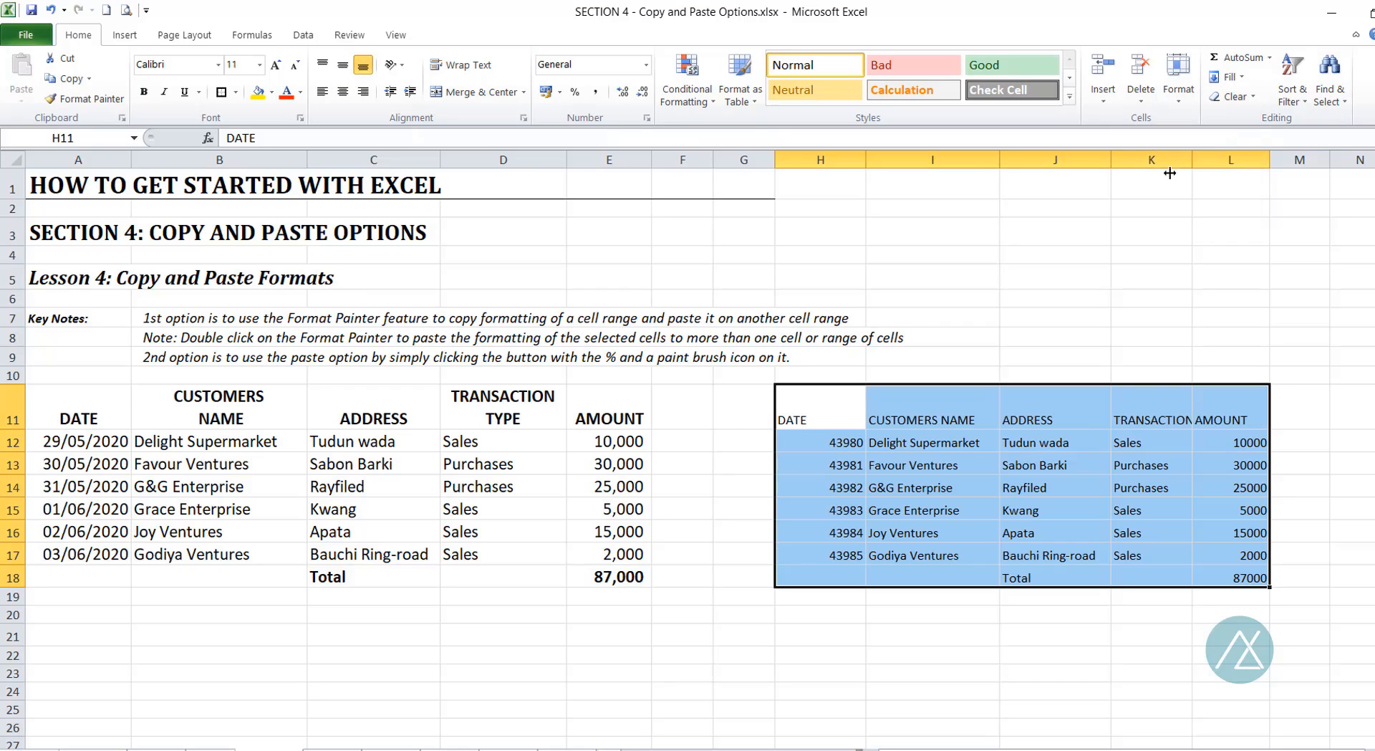
pyautogui.click(870, 613)
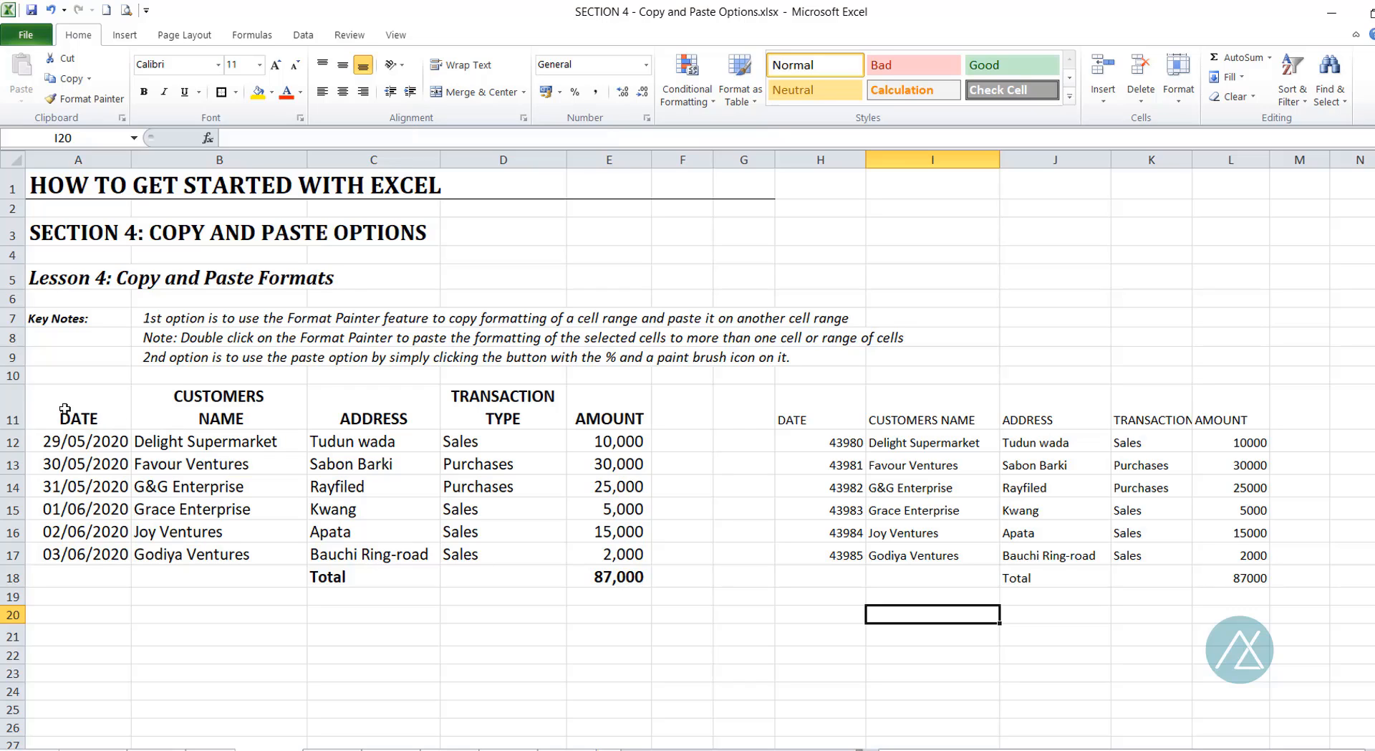
pyautogui.moveTo(65, 410); pyautogui.dragTo(630, 576)
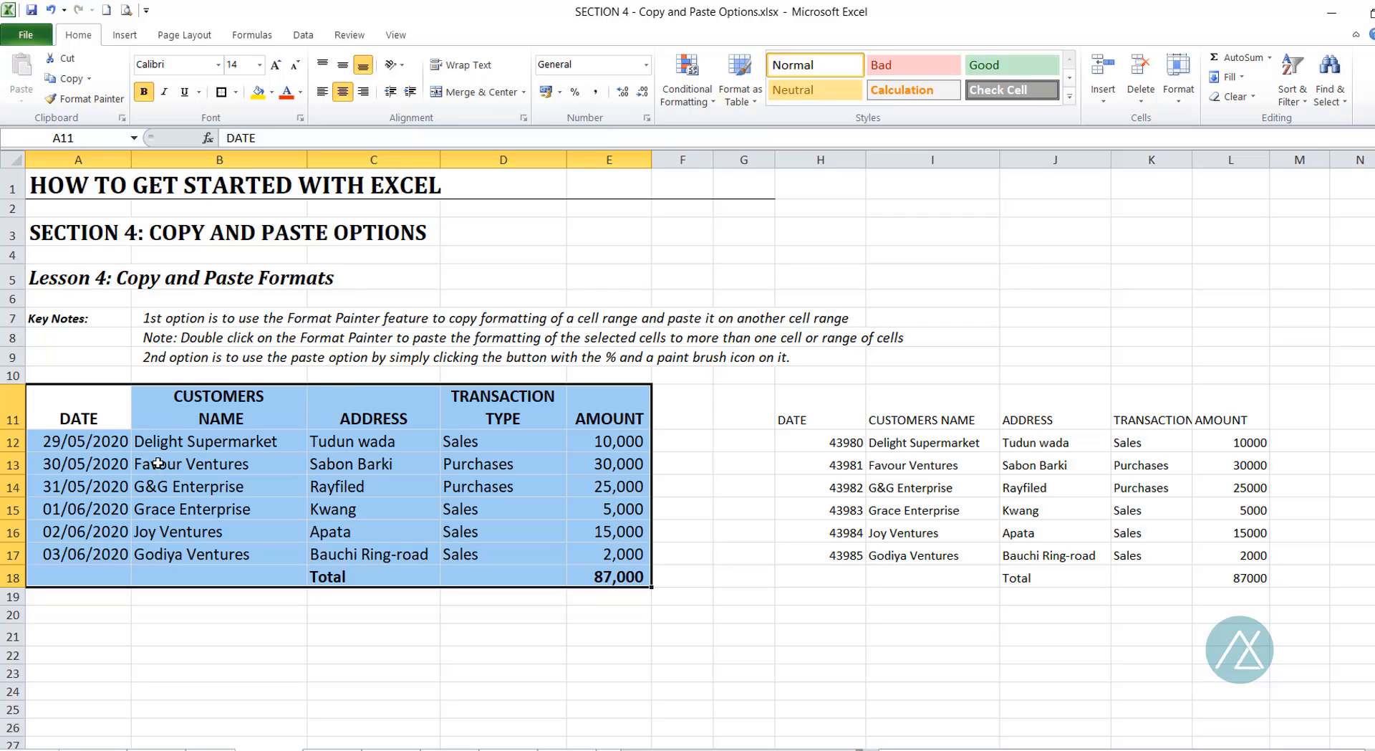
# Step: Copy A11:E18 and paste only its formatting onto the table starting at H11
pyautogui.hotkey('ctrl', 'c')
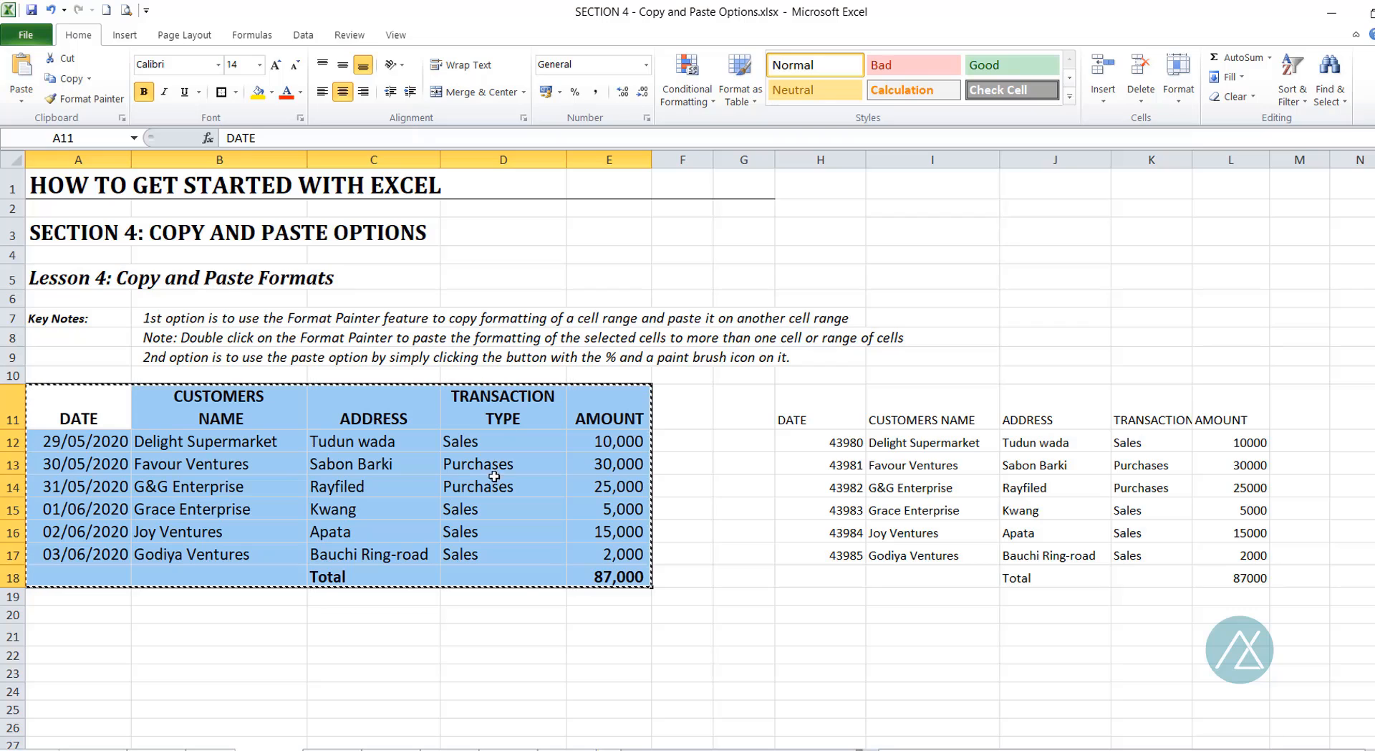
pyautogui.click(812, 416)
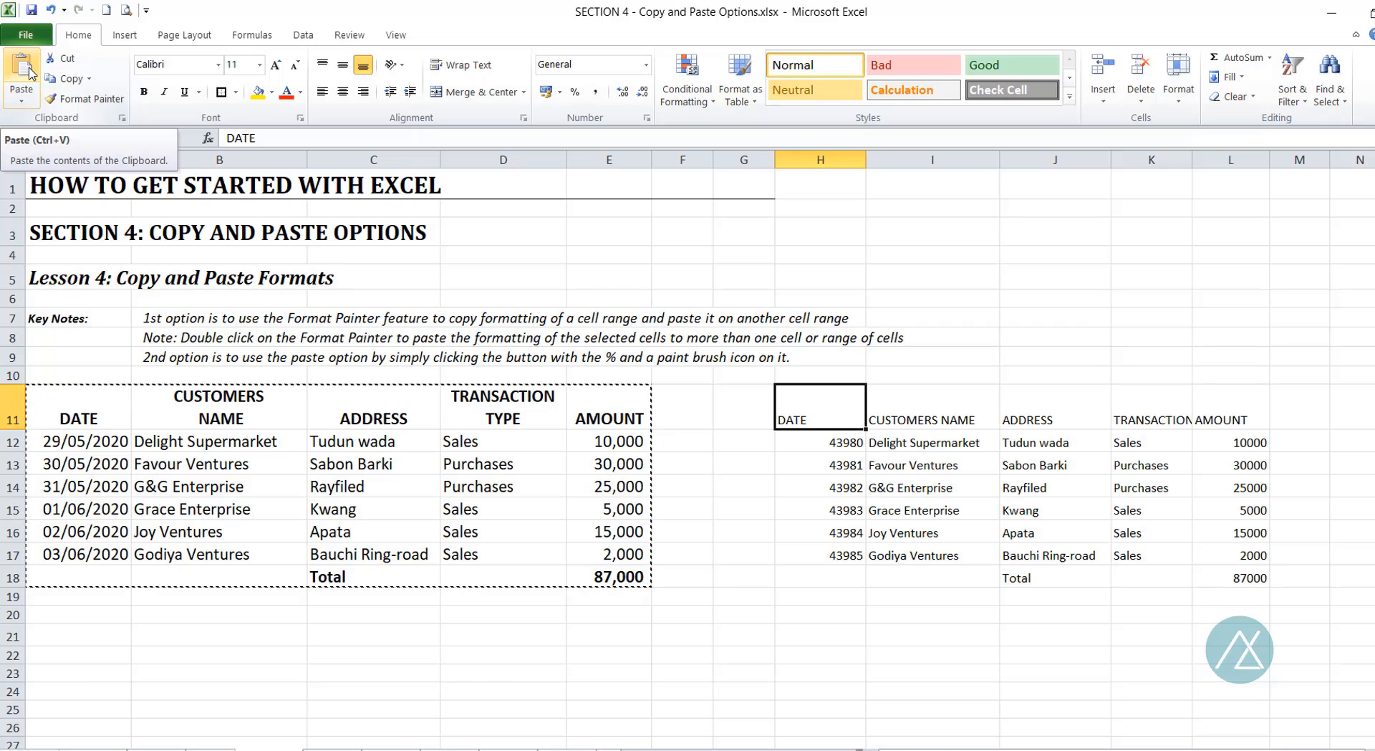
pyautogui.click(23, 103)
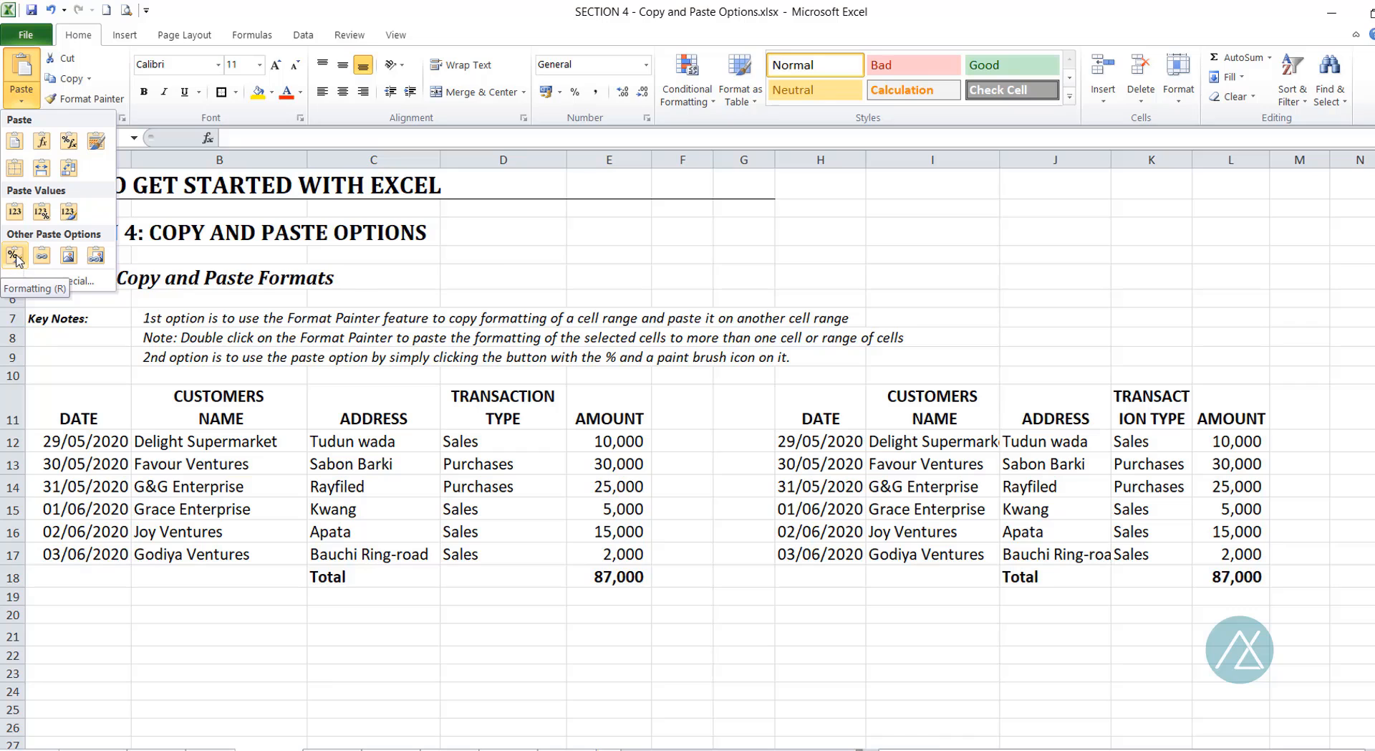
pyautogui.click(15, 256)
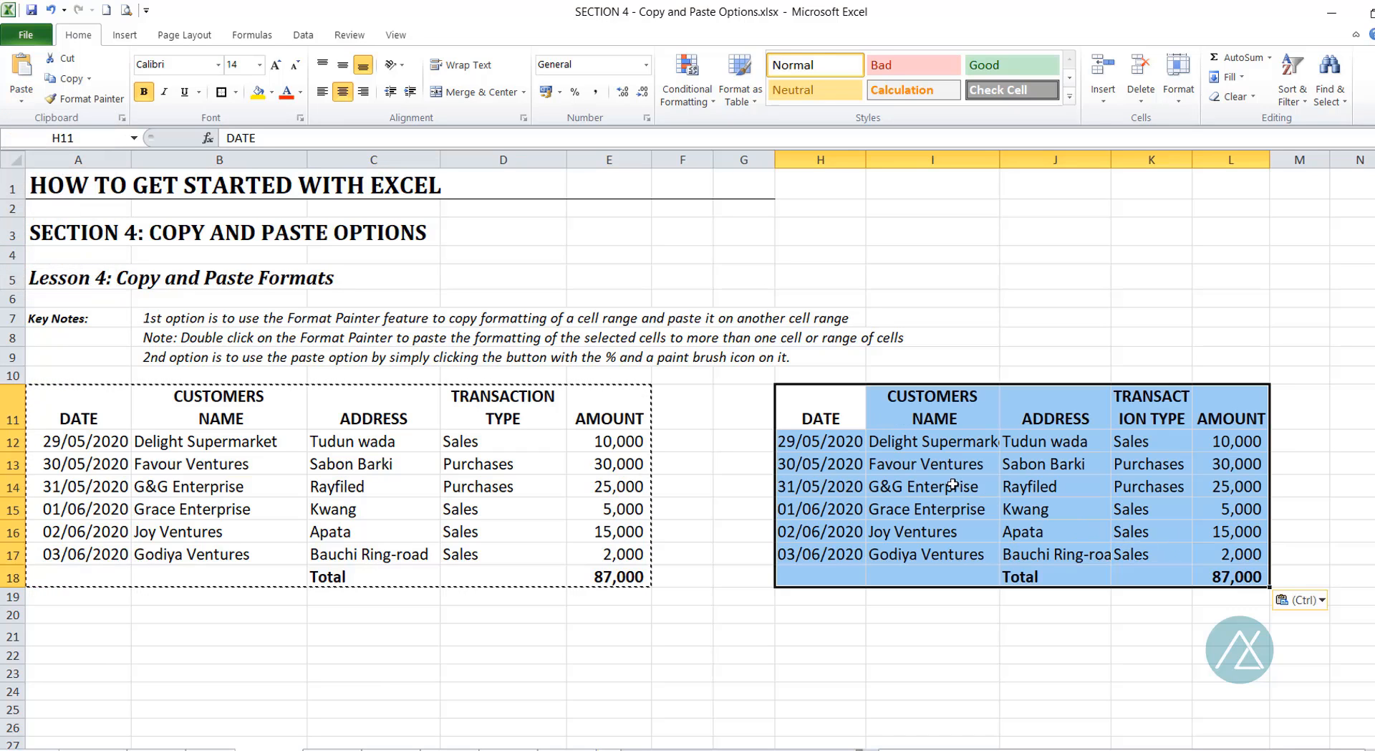
# Step: Check the H12 and H11 formats, cancel the copy marquee, and select both tables to compare
pyautogui.click(827, 439)
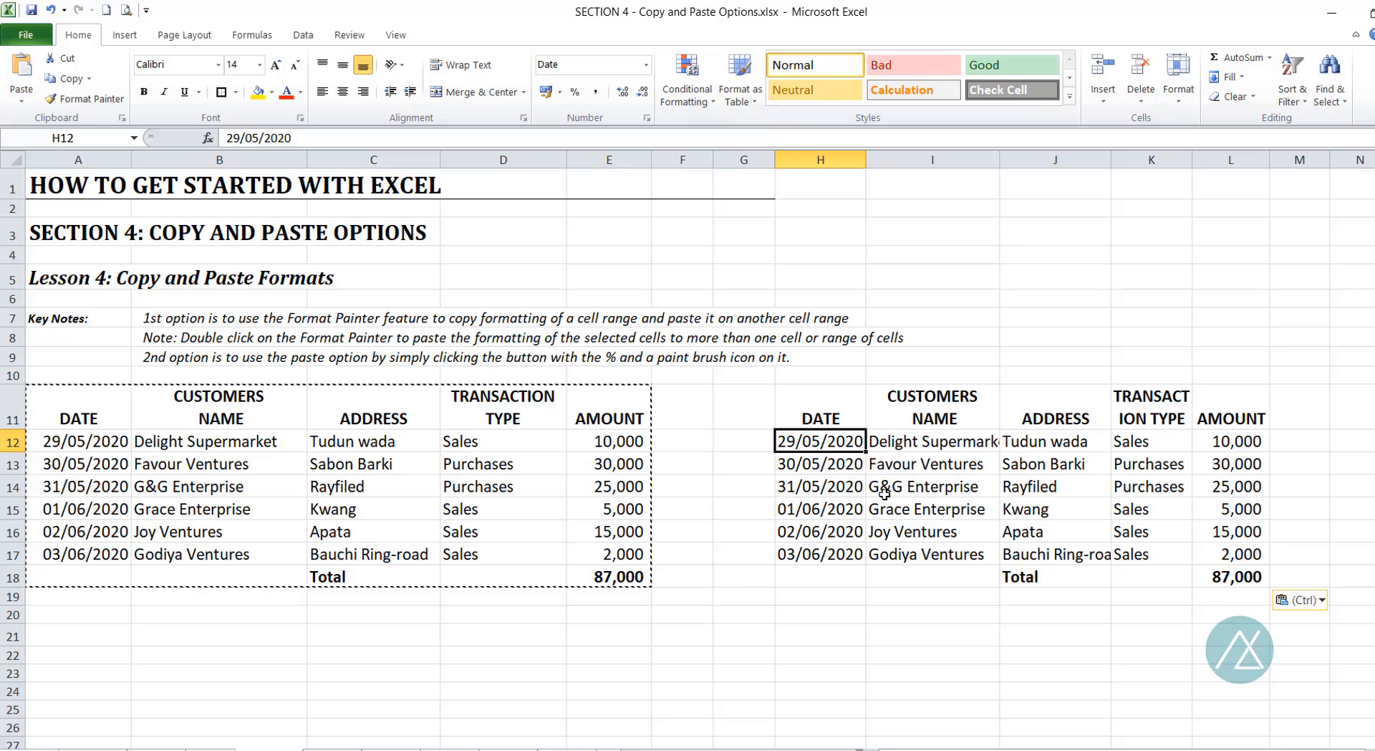
pyautogui.click(829, 404)
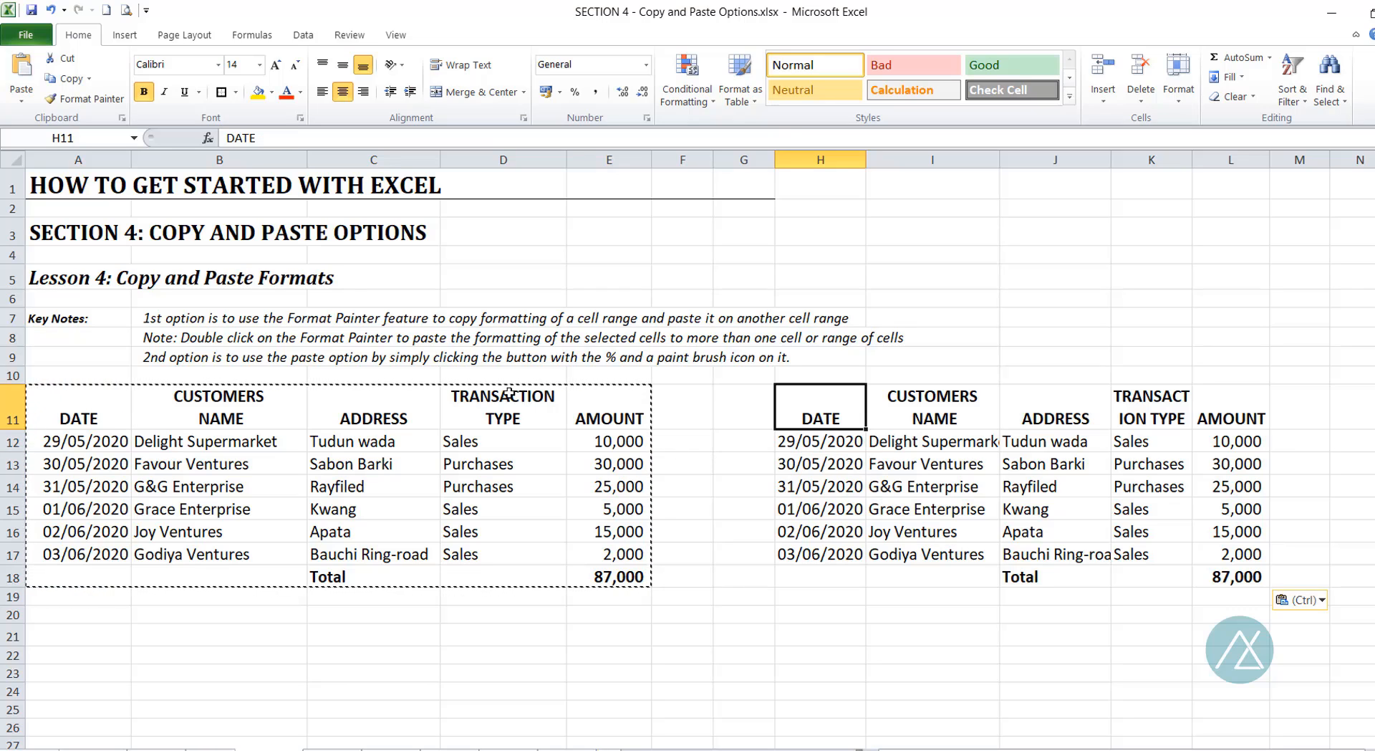
pyautogui.press('Escape')
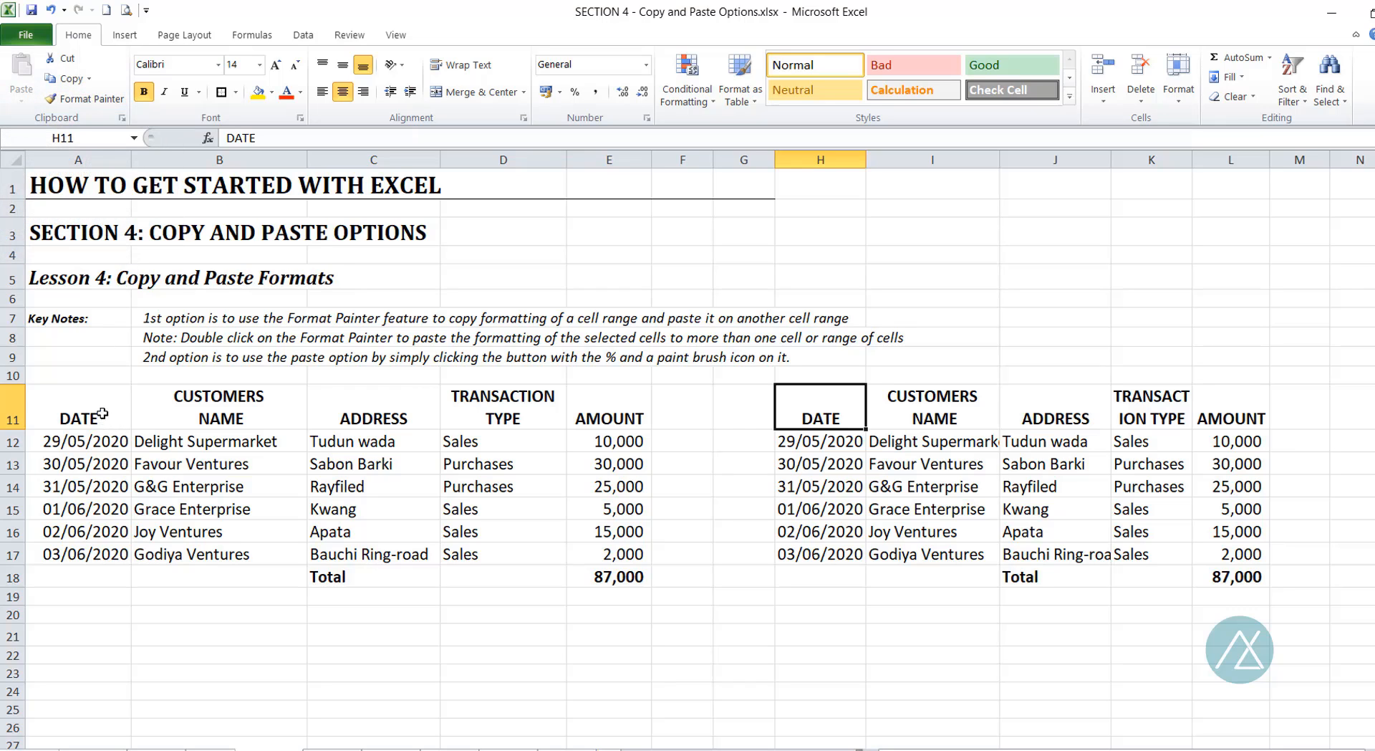
pyautogui.moveTo(98, 411); pyautogui.dragTo(606, 583)
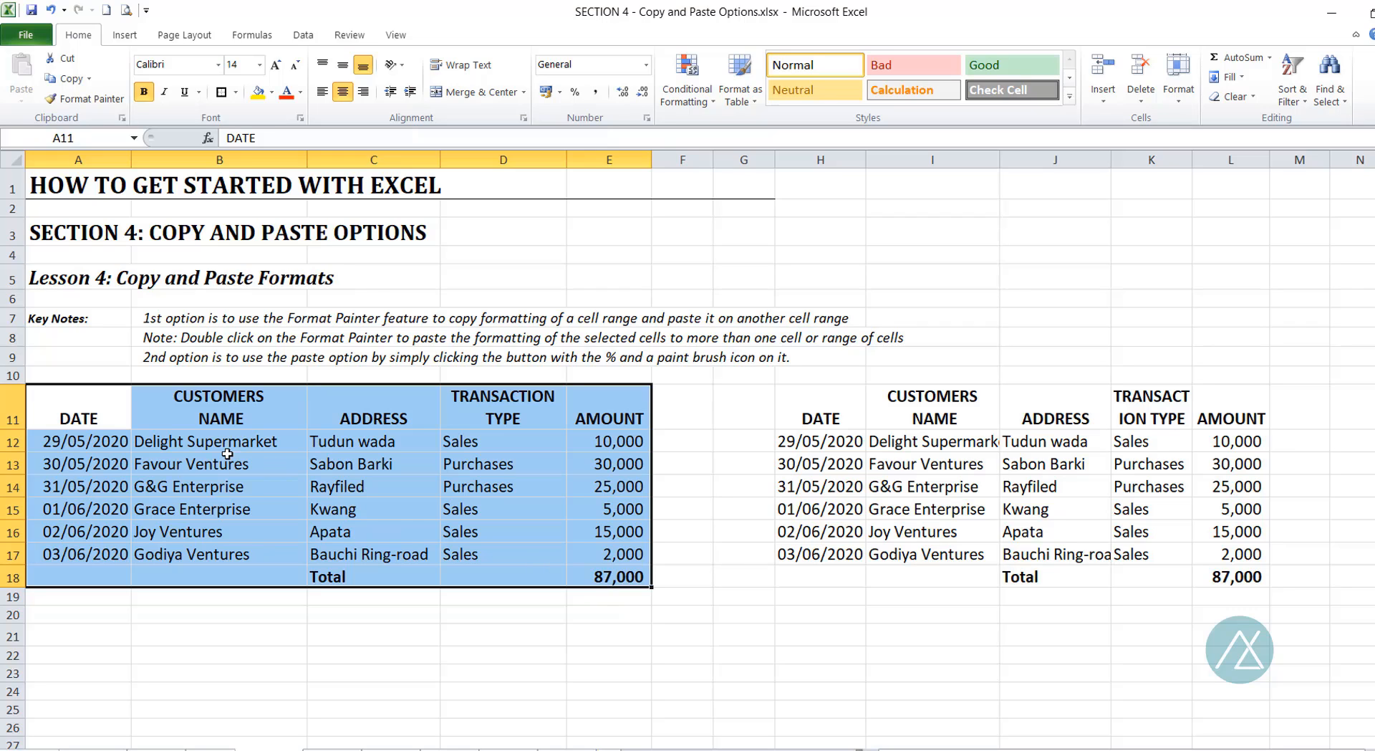
pyautogui.moveTo(58, 401); pyautogui.dragTo(608, 571)
pyautogui.moveTo(848, 410); pyautogui.dragTo(1232, 577)
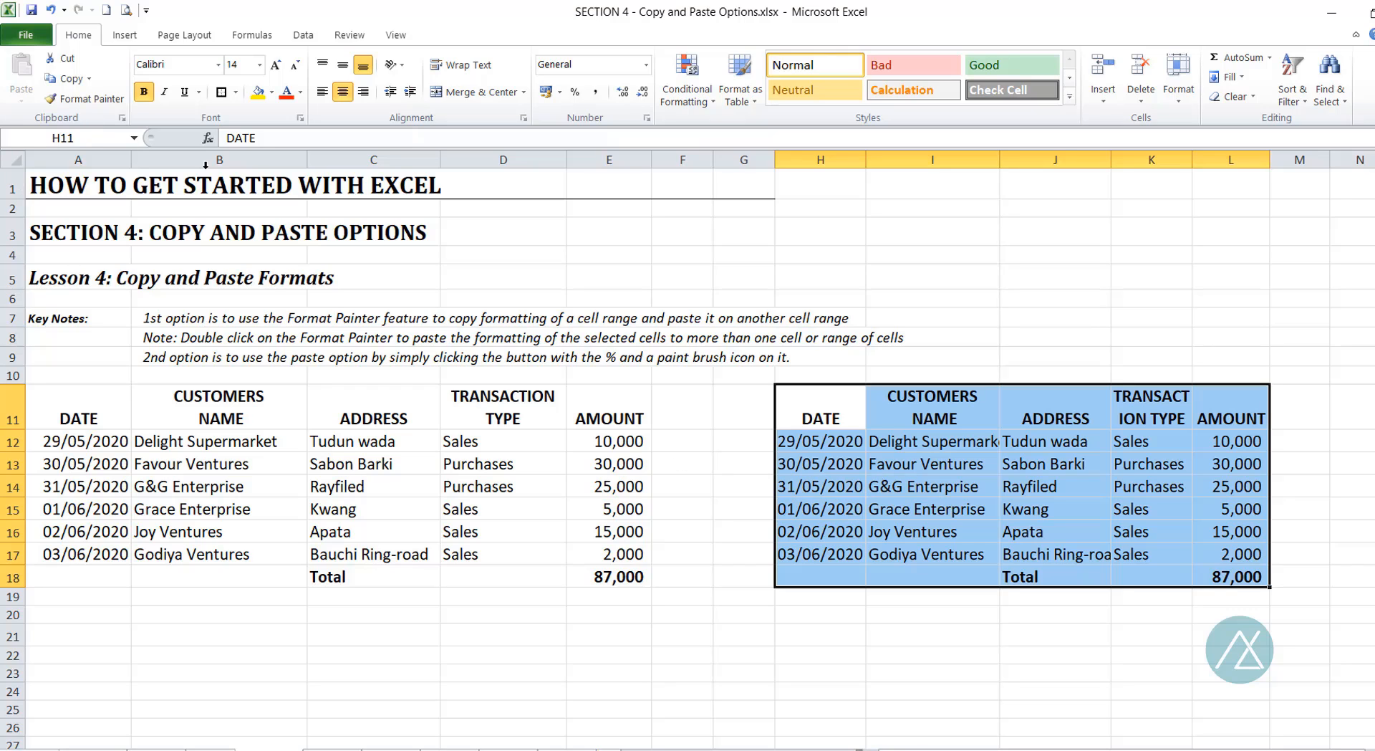